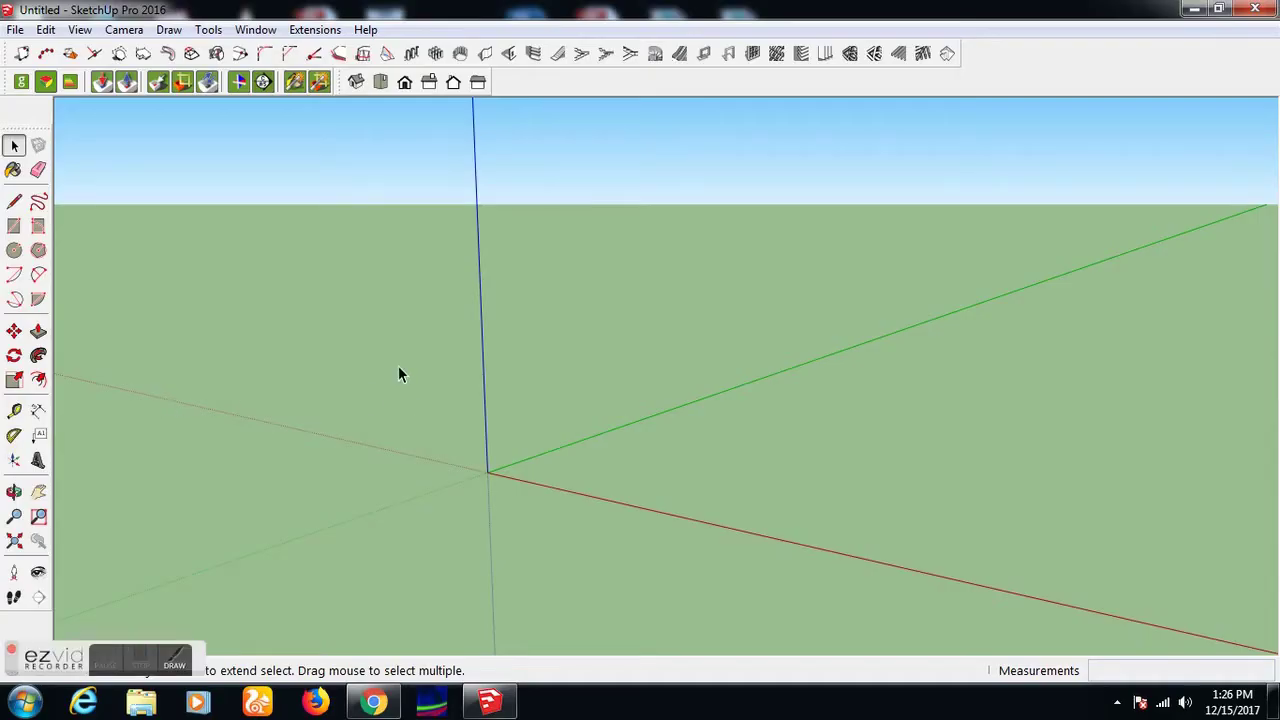
- Draw a small rectangle on the ground starting at the origin
left_click(14, 226)
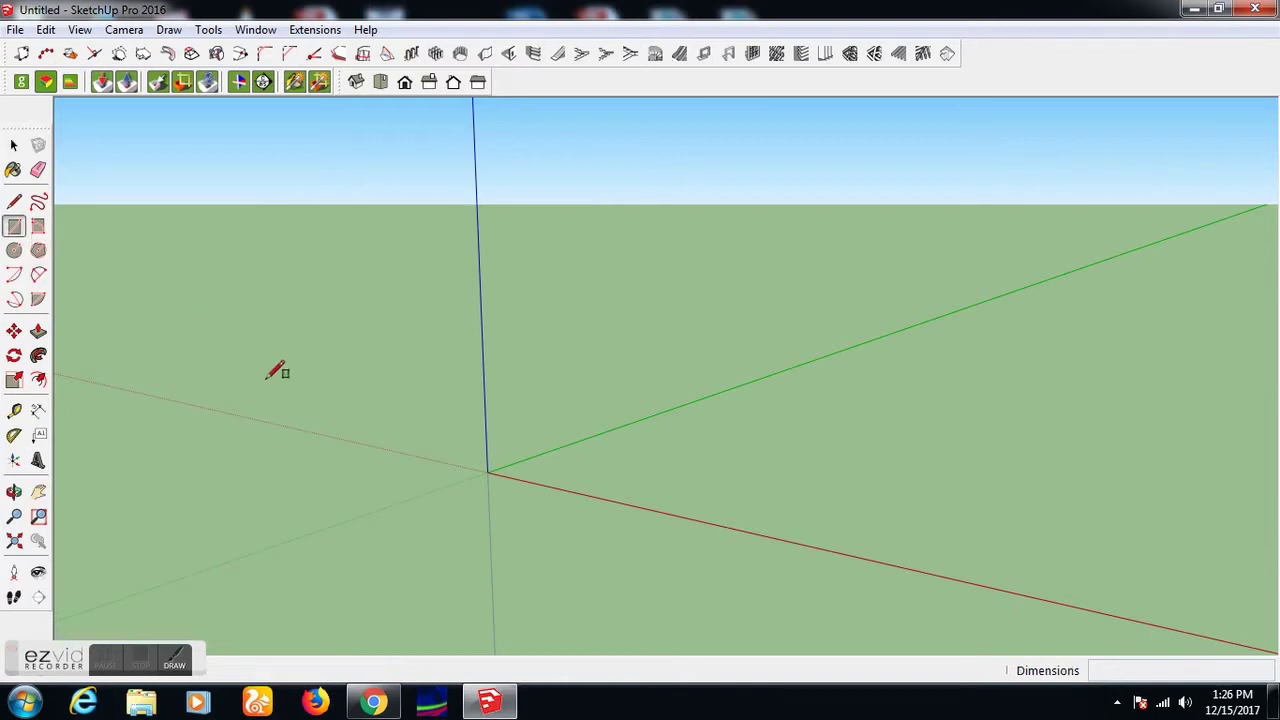
scroll(507, 455, "up", 4)
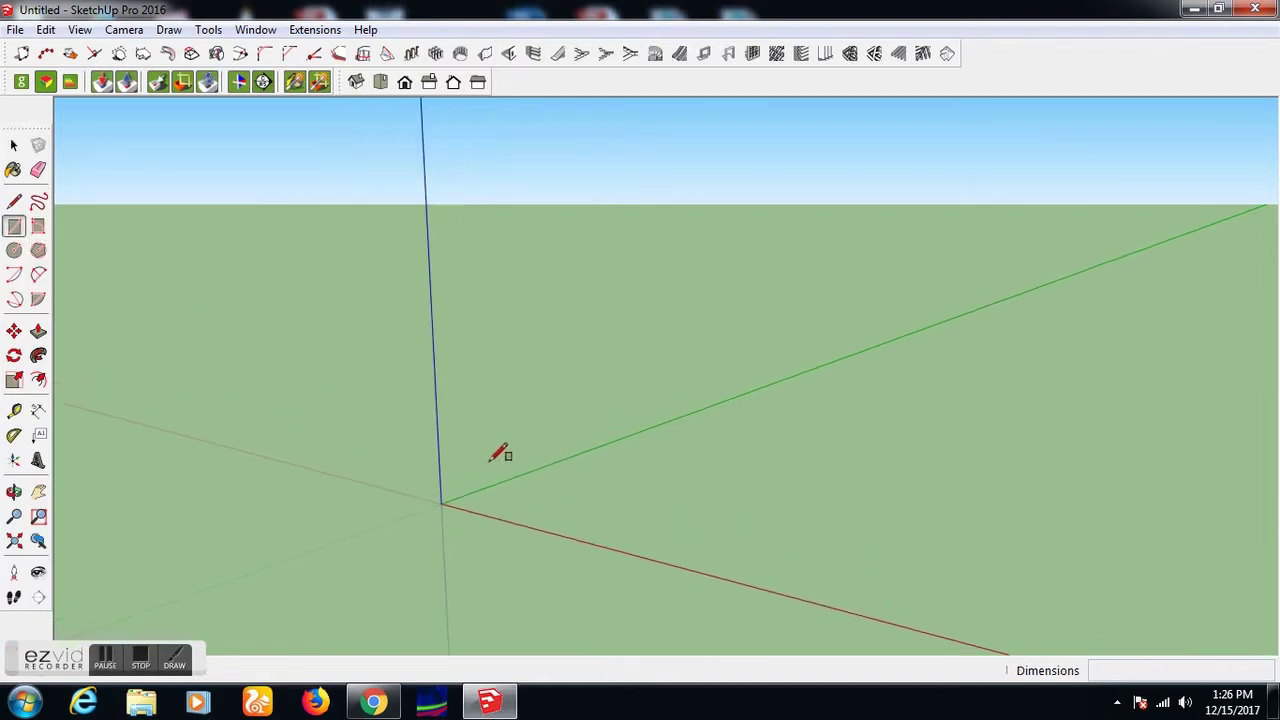
scroll(462, 489, "up", 1)
left_click(409, 526)
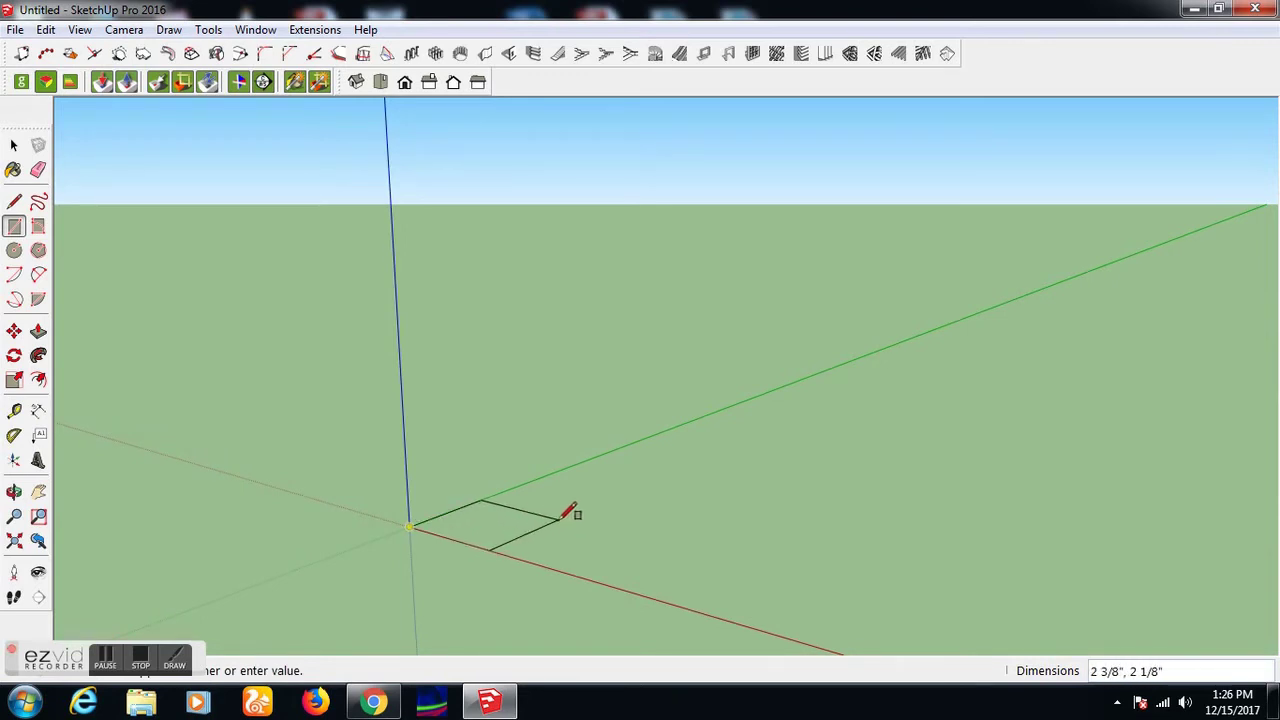
left_click(559, 518)
- Pull the rectangle up into a column about 1' 2 7/8" tall and select all of it
key("p")
left_click(526, 527)
scroll(508, 460, "down", 3)
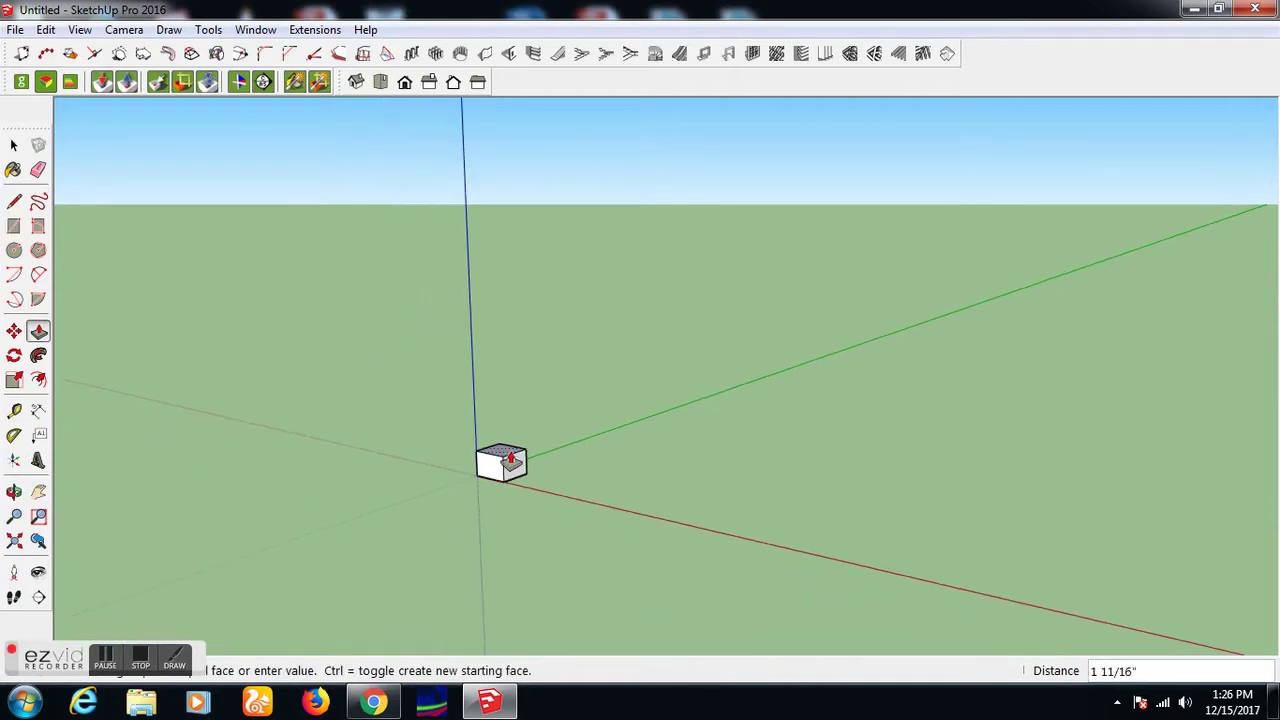
left_click(520, 257)
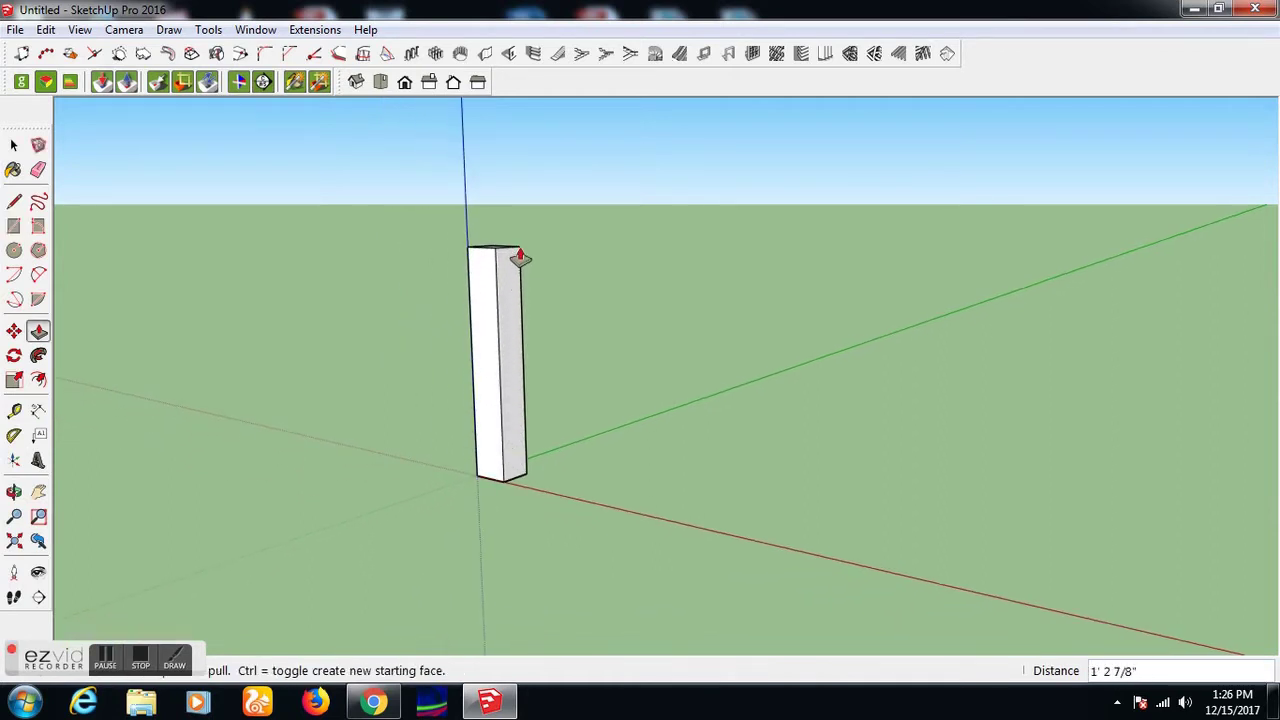
key("space")
triple_click(498, 305)
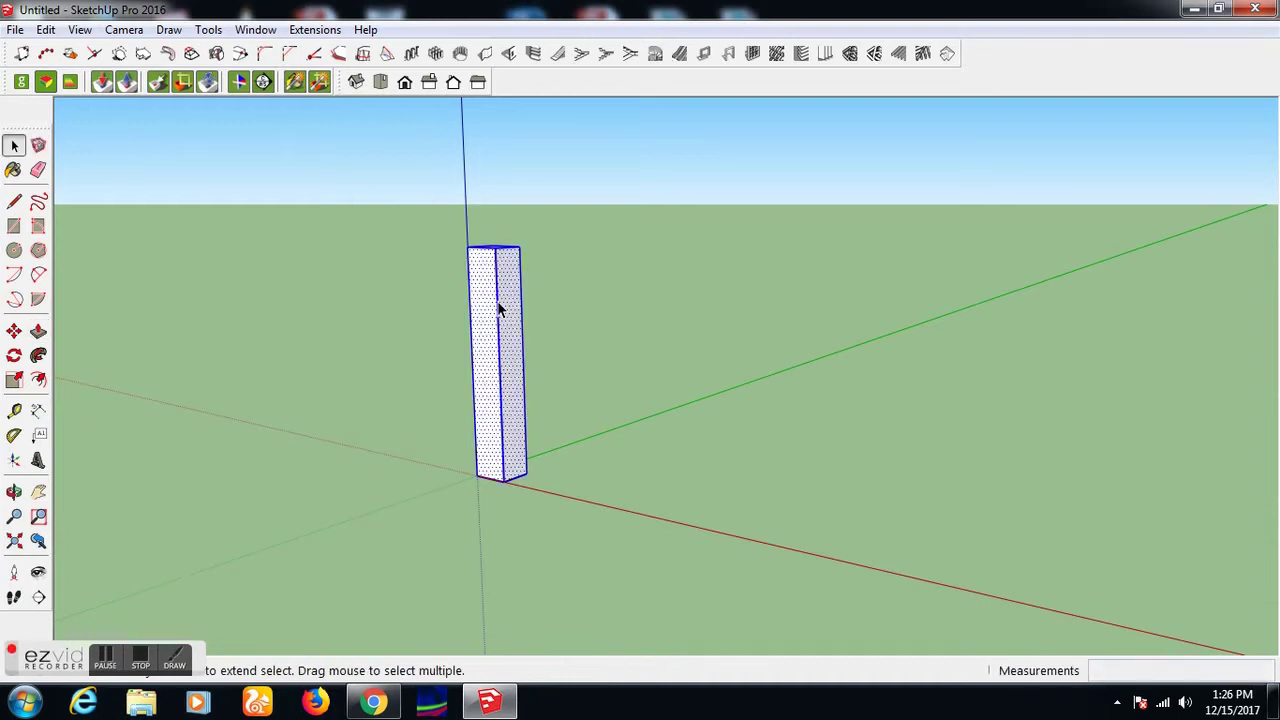
- Make the column a group, convert the group into a component, and select it
right_click(500, 308)
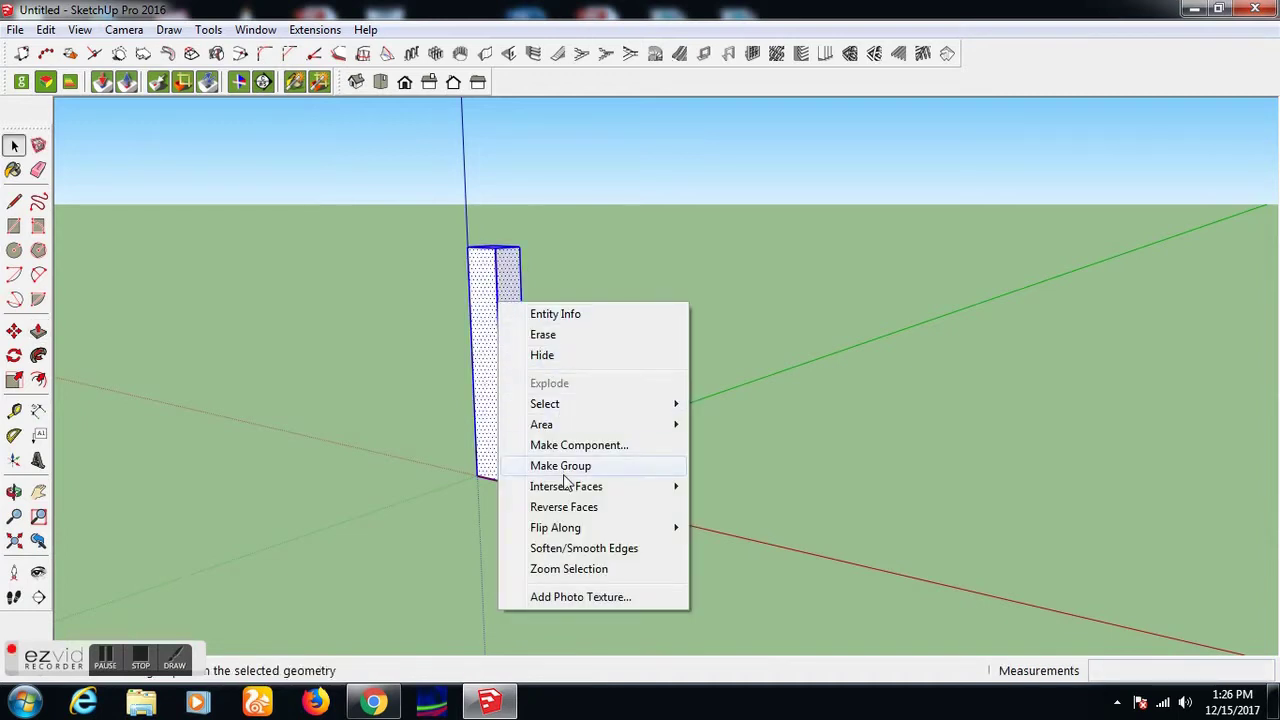
left_click(563, 468)
mouse_move(491, 434)
middle_mouse_down()
mouse_move(614, 444)
mouse_move(506, 443)
middle_mouse_up()
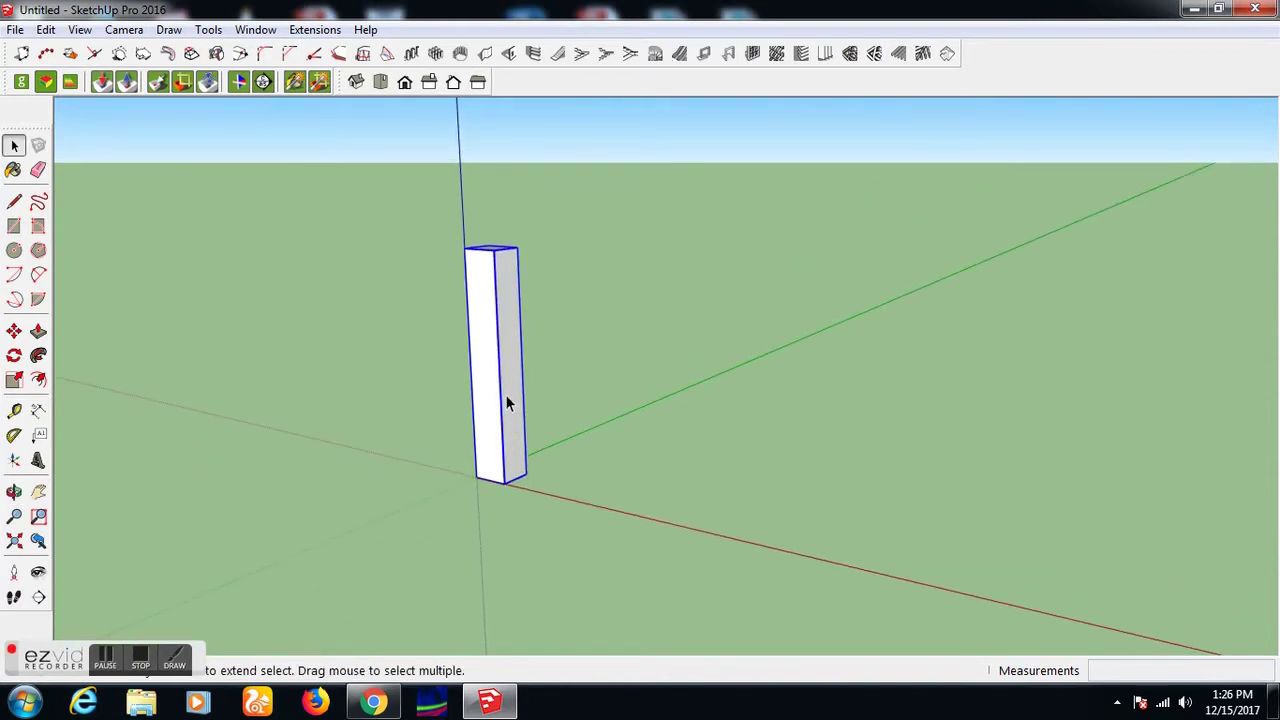
right_click(506, 395)
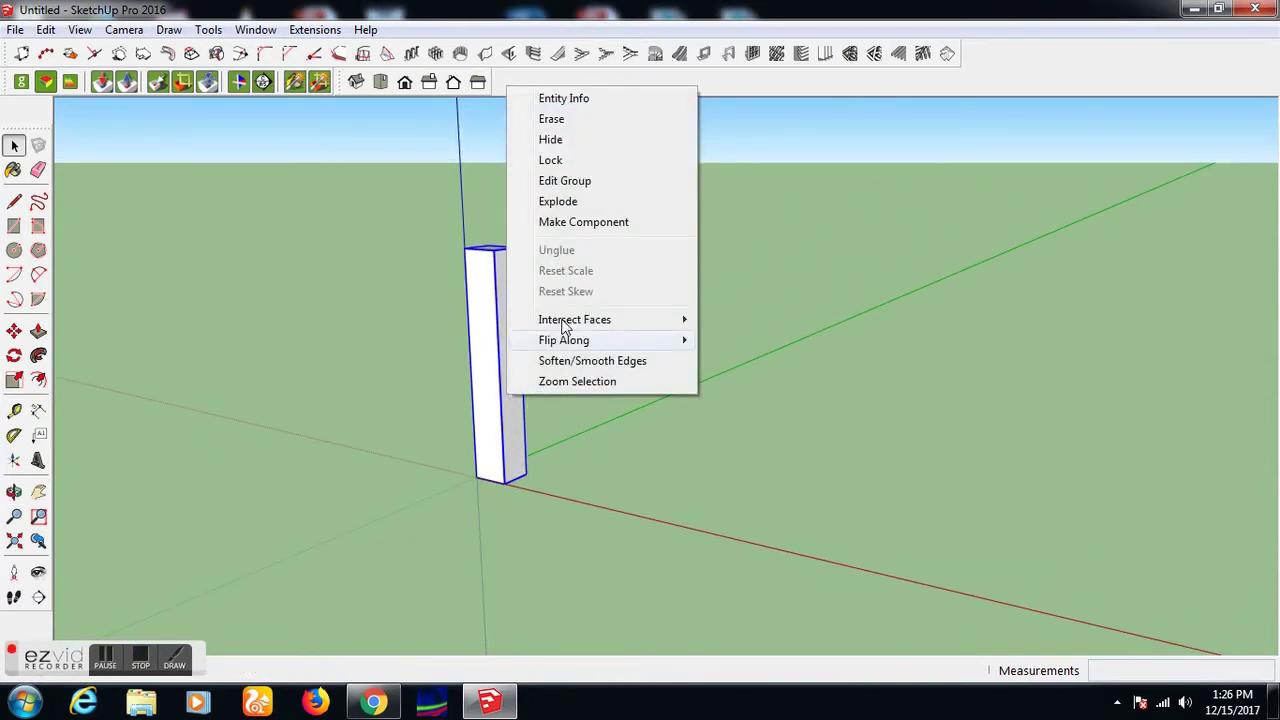
left_click(588, 222)
left_click(493, 412)
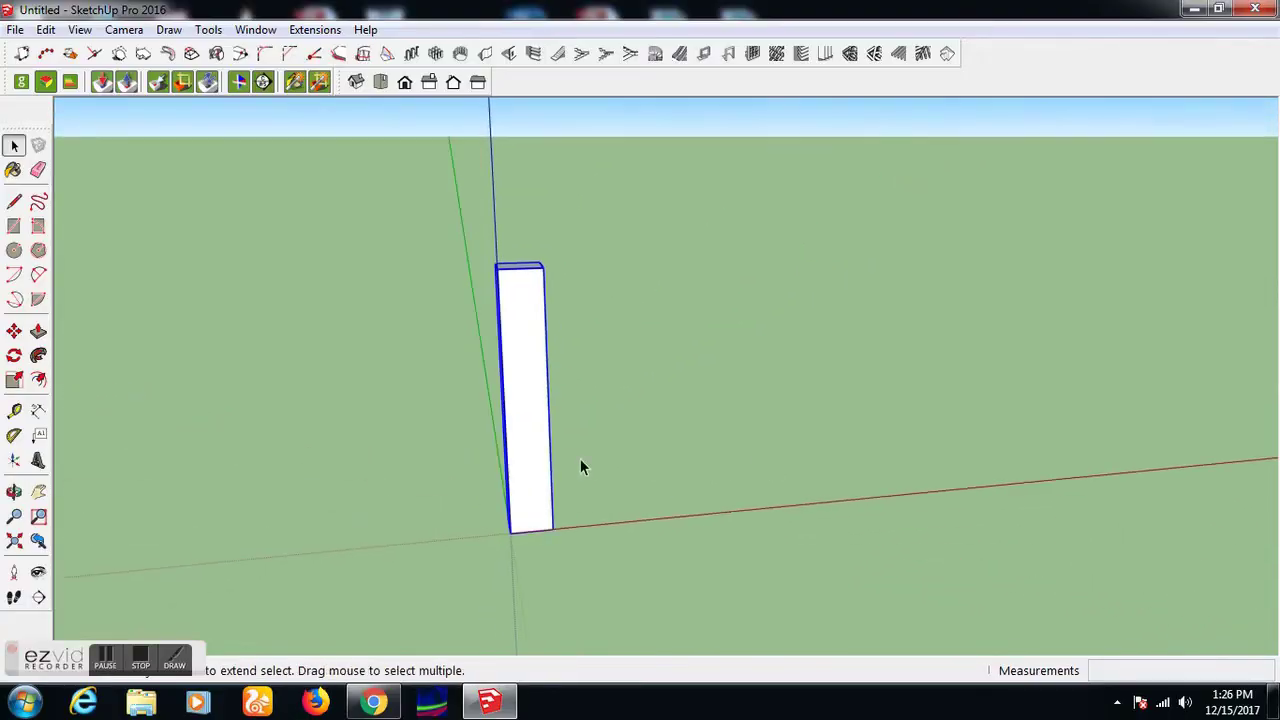
- Copy the column 12 along the red axis and array it 4x into a row of five
key("m")
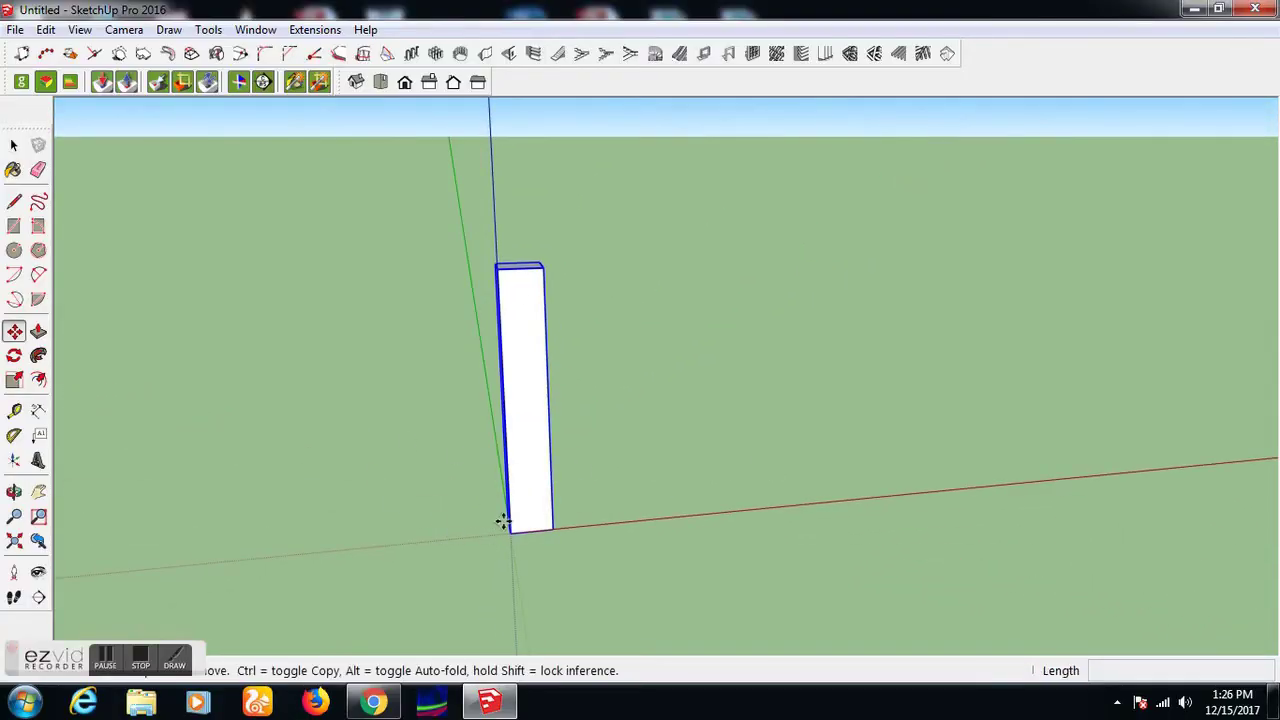
left_click(551, 530)
key("ctrl")
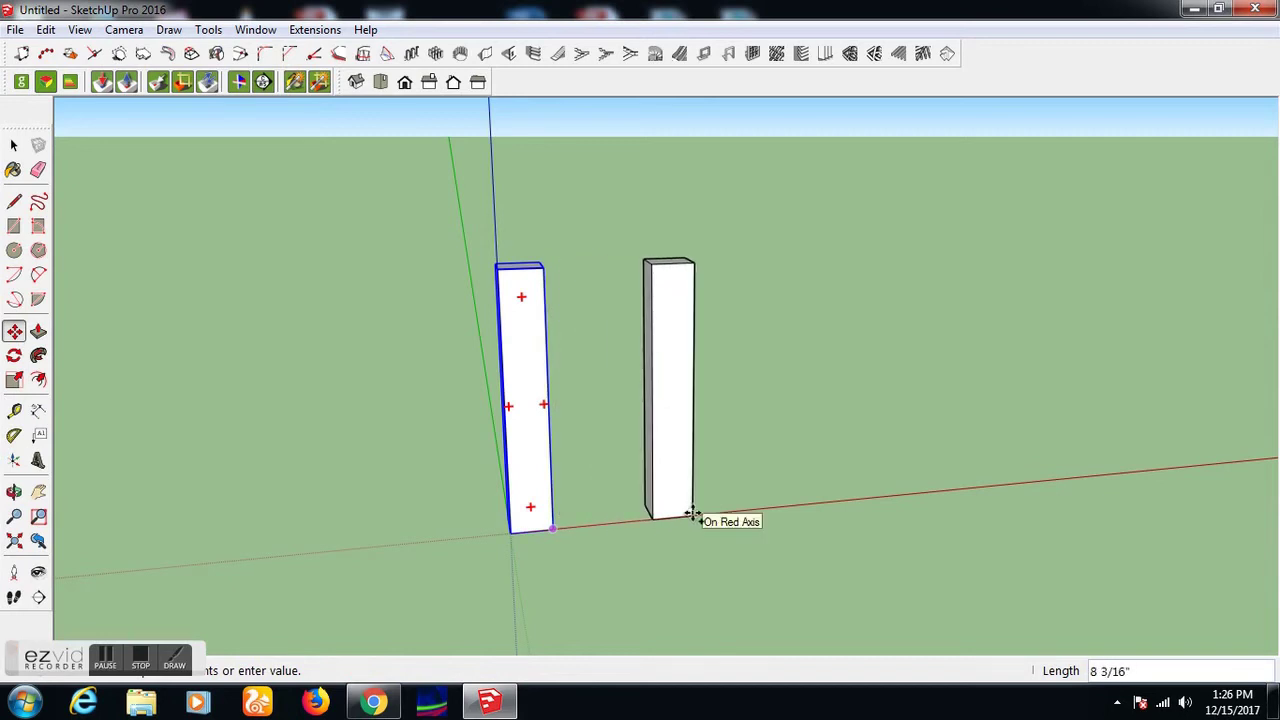
type("12")
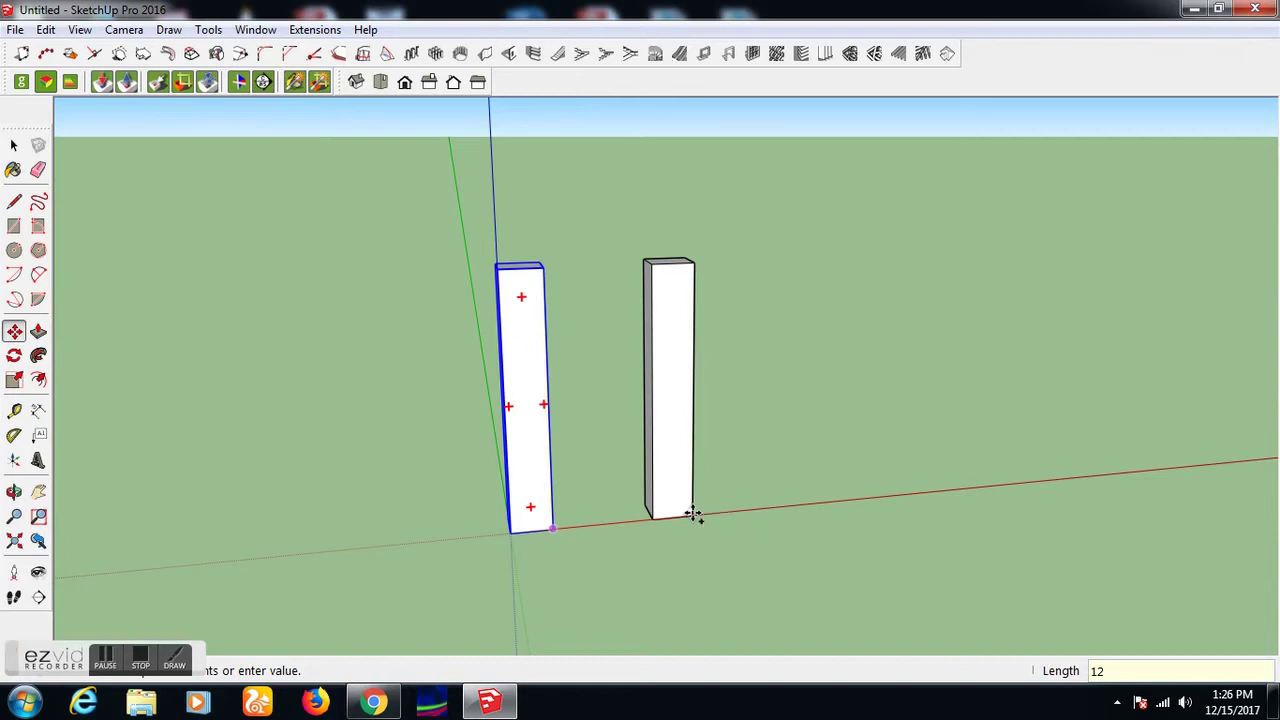
key("Return")
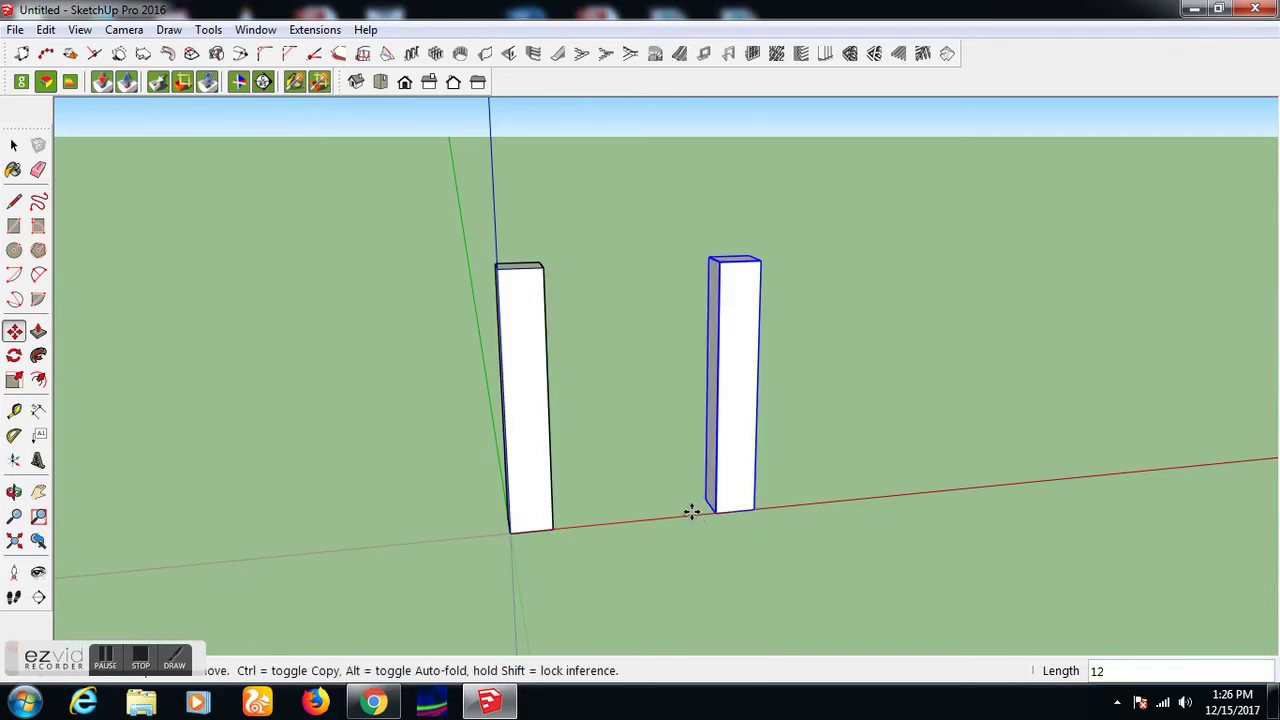
type("4x")
key("Return")
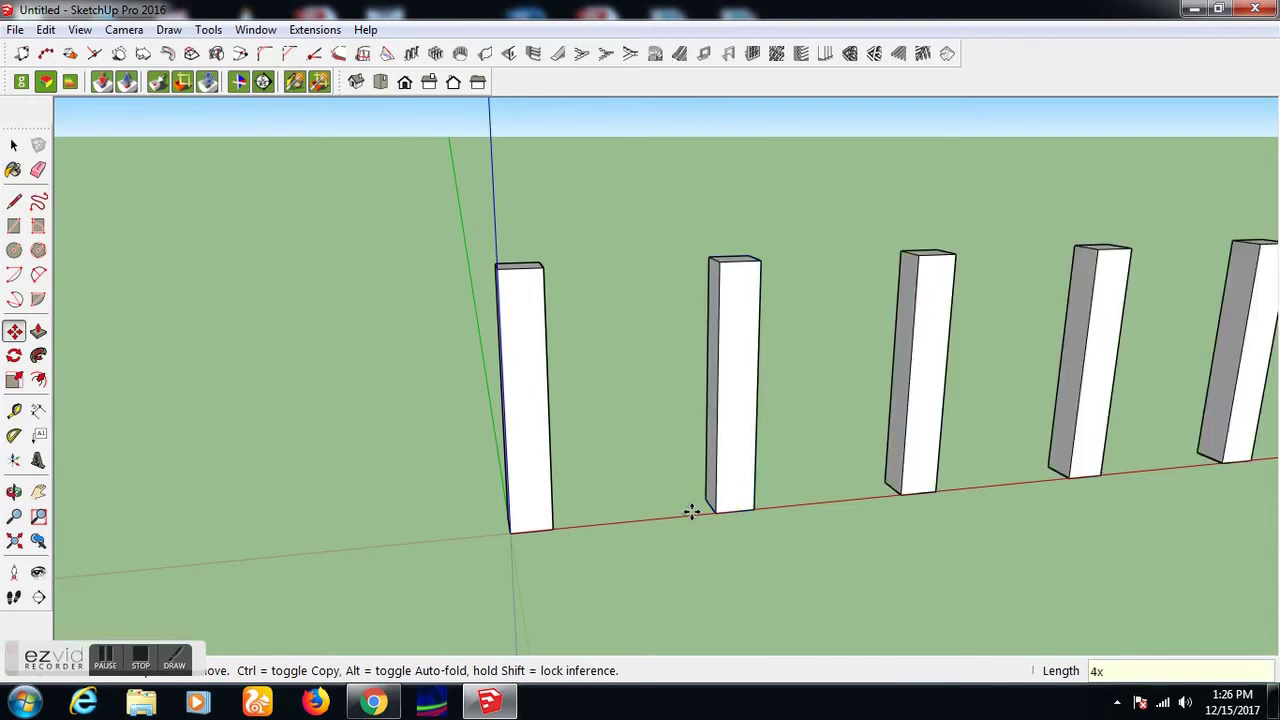
scroll(691, 512, "down", 2)
scroll(691, 512, "down", 1)
scroll(691, 512, "up", 1)
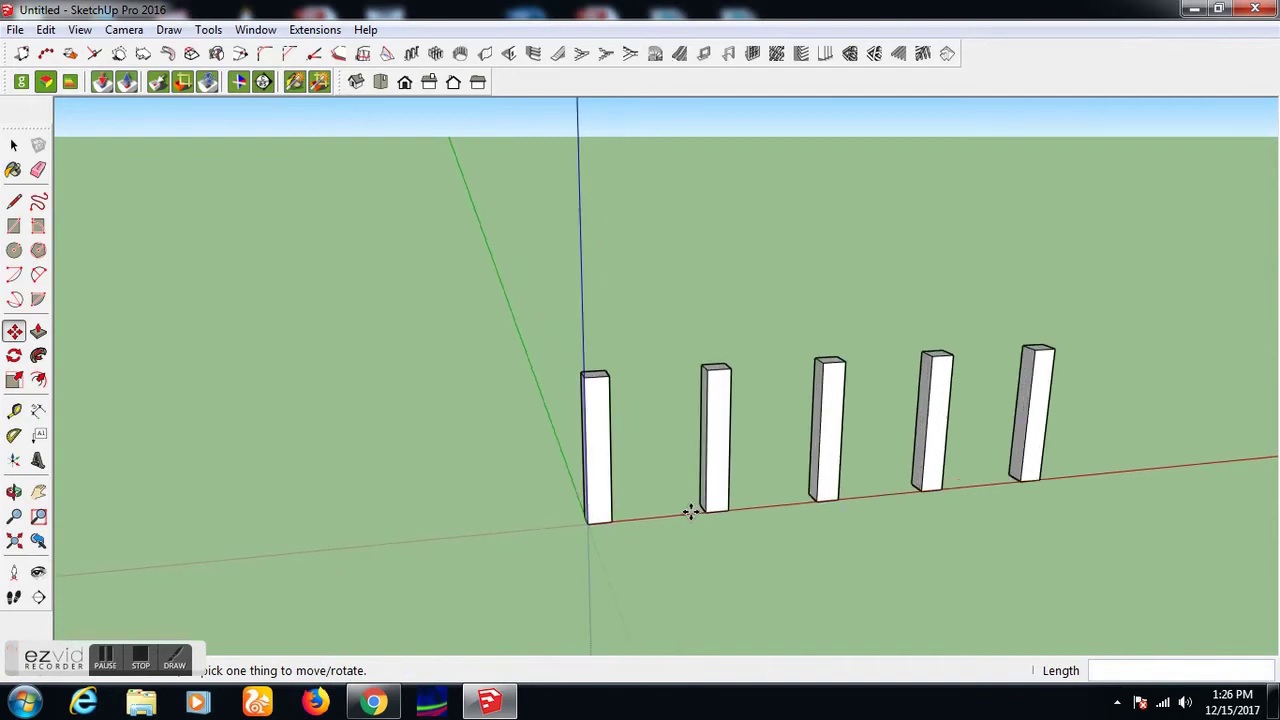
scroll(691, 512, "up", 1)
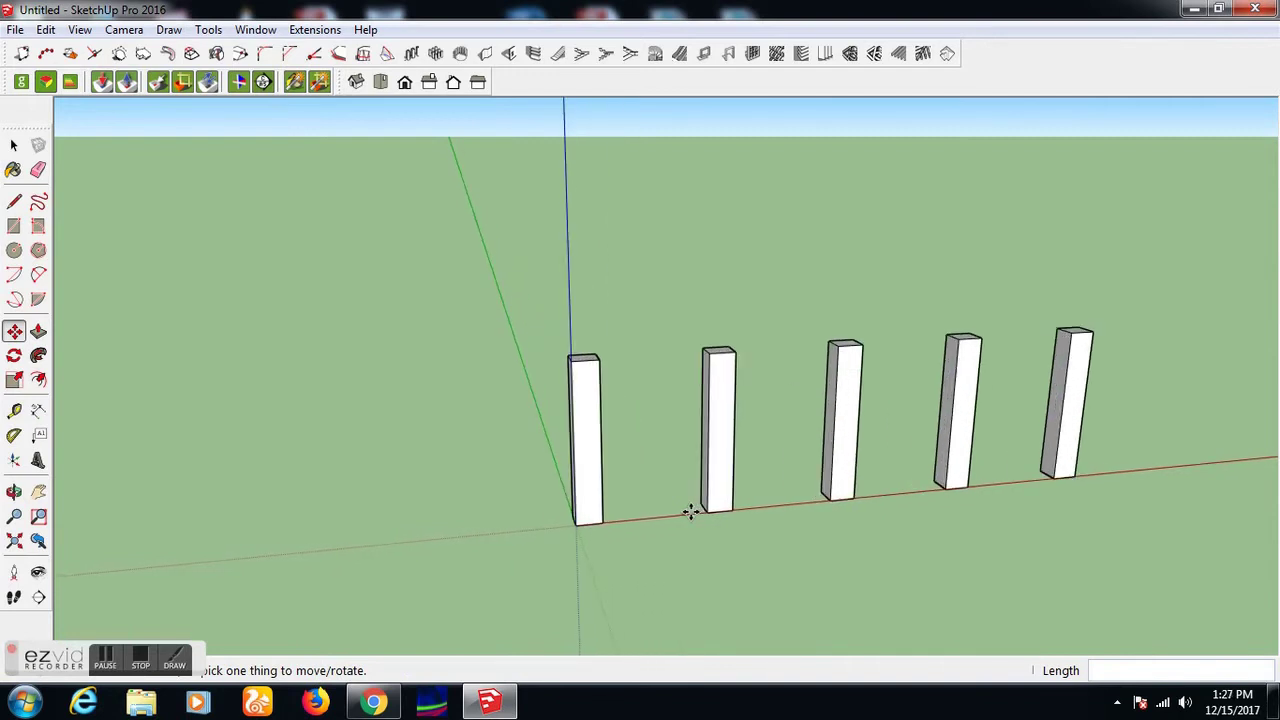
middle_click_drag(689, 534, 780, 546)
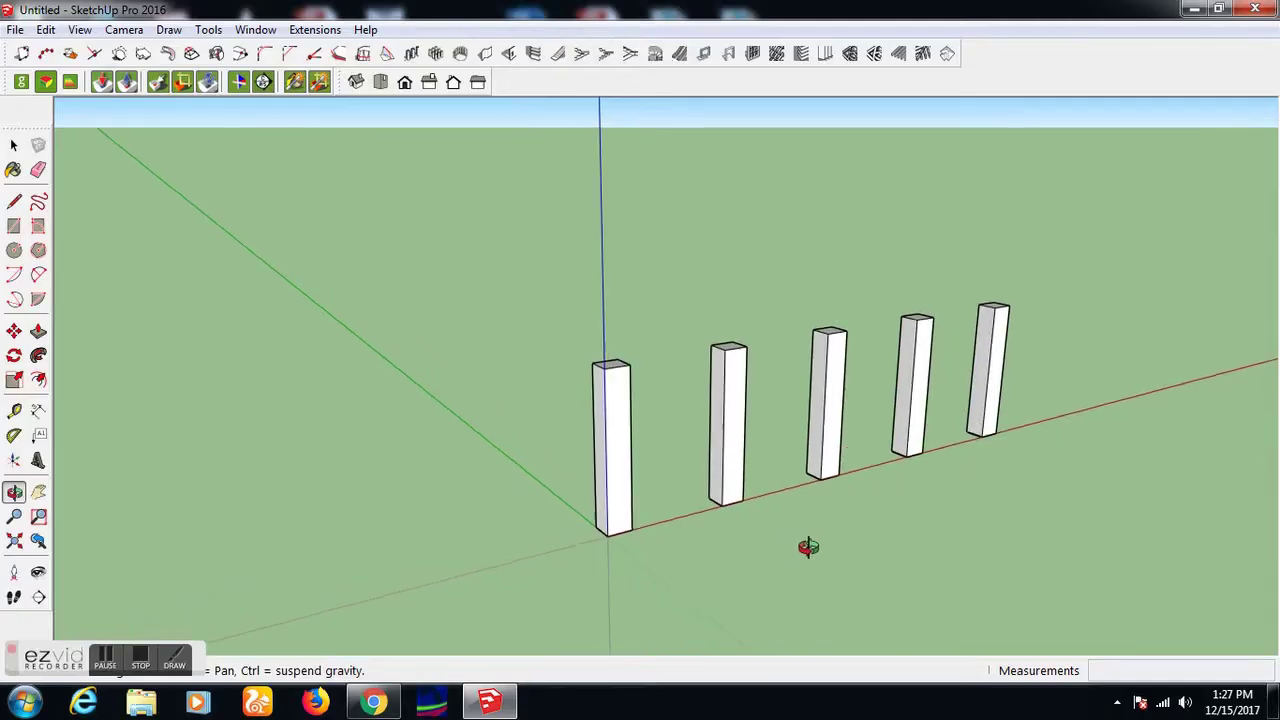
left_click_drag(810, 543, 752, 546)
- Select all five columns, copy the row 12 along the green axis, and array it 6x
key("m")
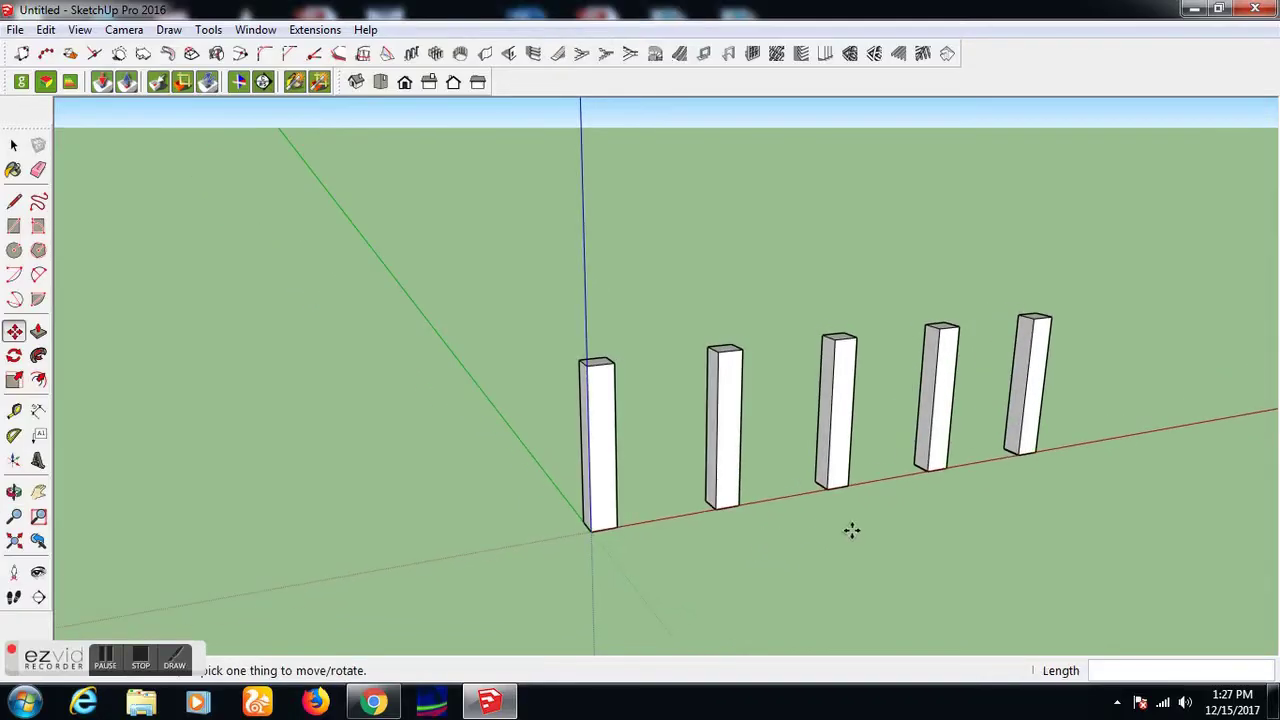
key("space")
key("ctrl+a")
key("m")
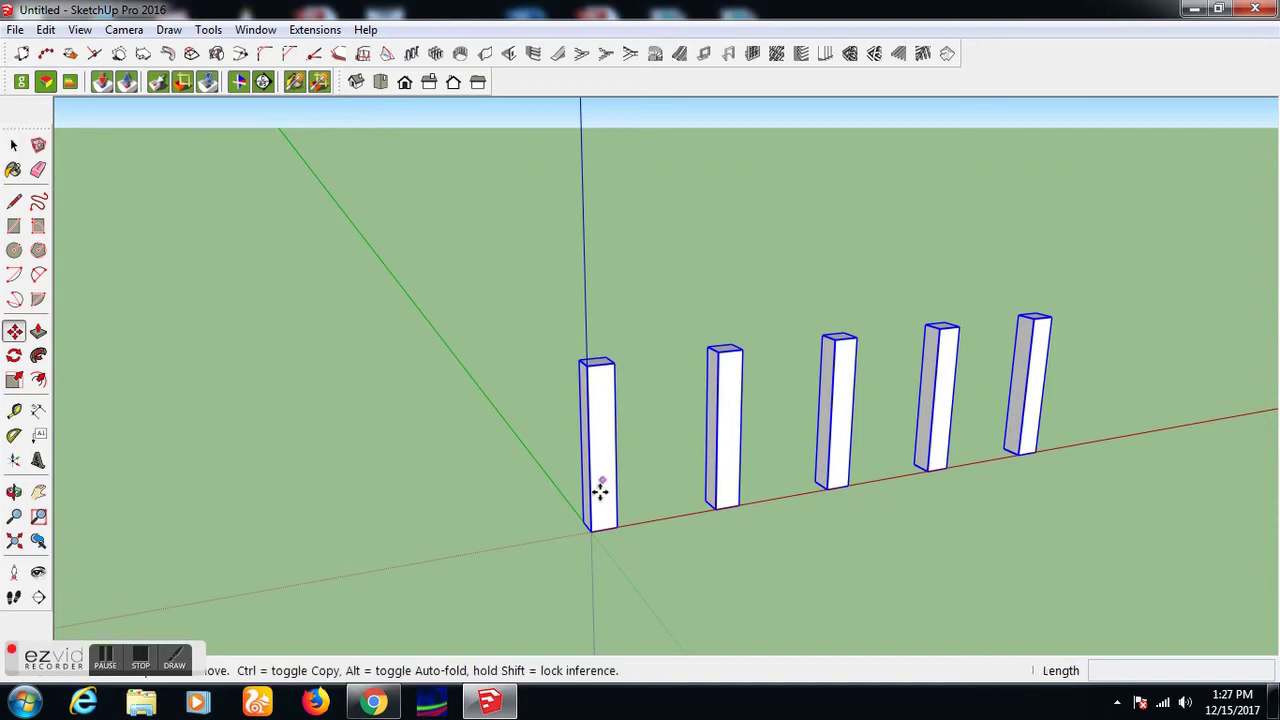
mouse_move(585, 515)
middle_mouse_down()
mouse_move(720, 524)
mouse_move(629, 523)
middle_mouse_up()
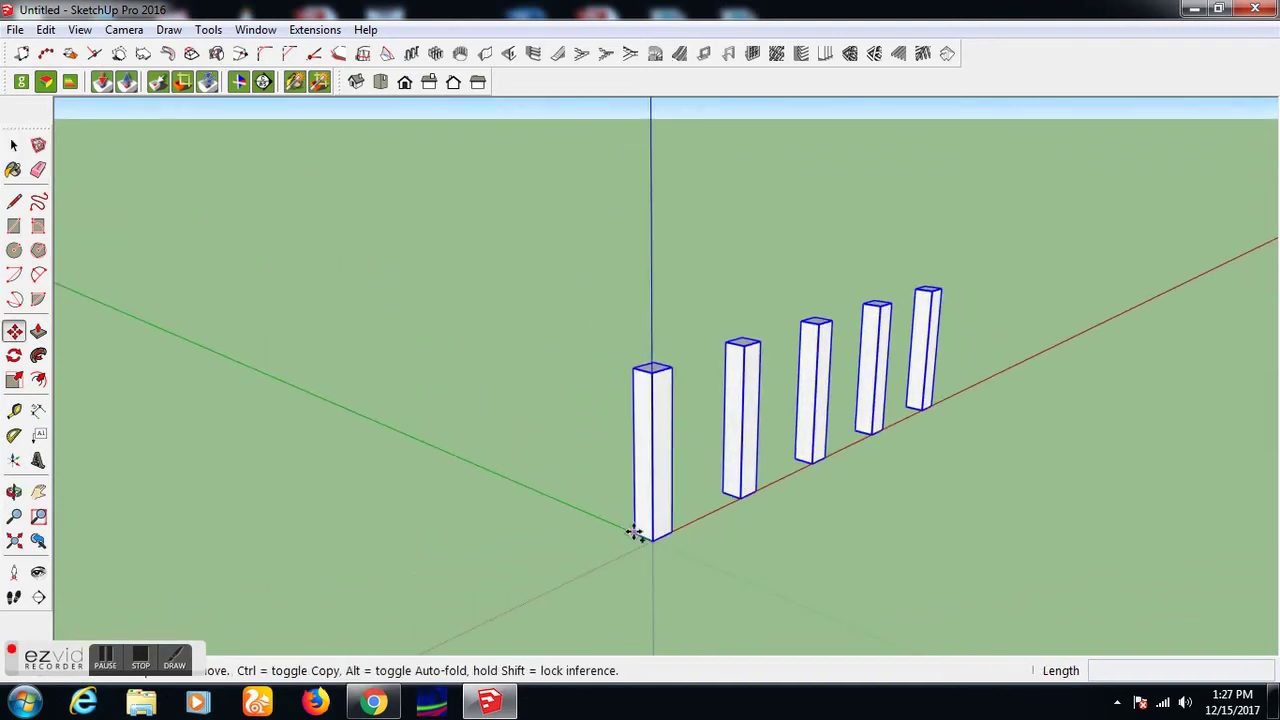
left_click(634, 533)
key("ctrl")
type("12")
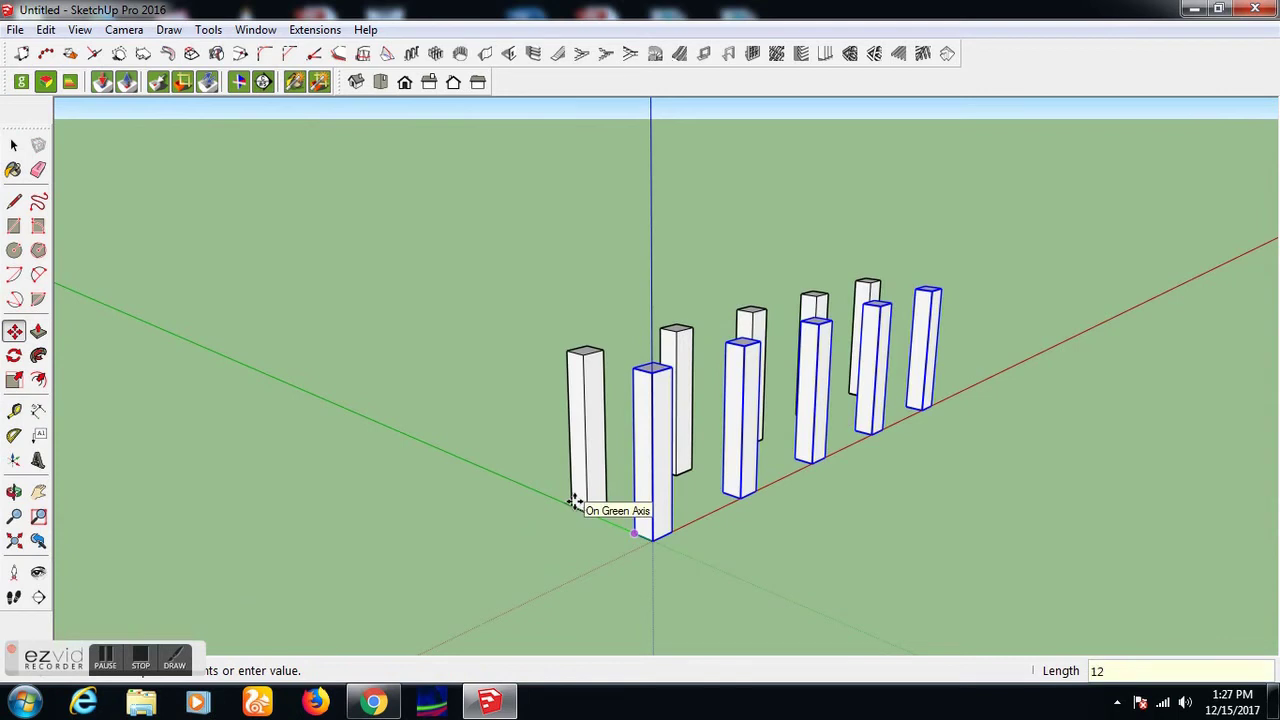
key("Return")
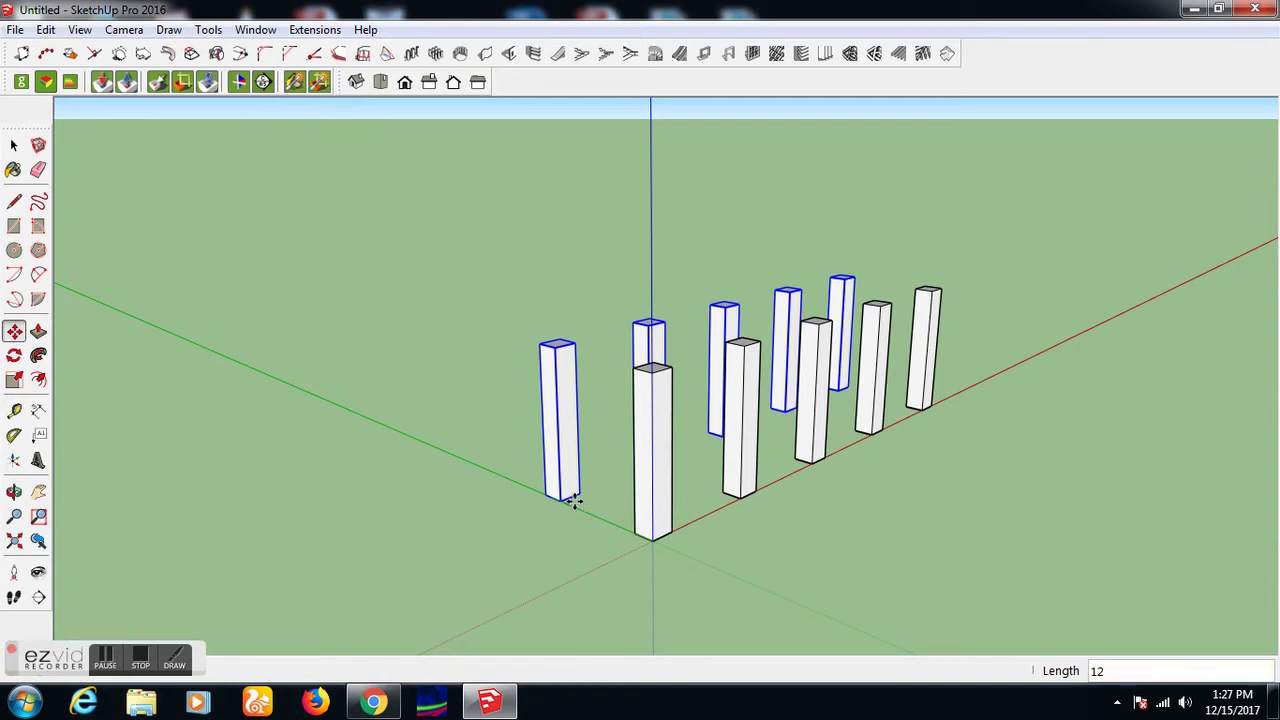
type("6")
key("Return")
middle_click_drag(674, 466, 606, 557)
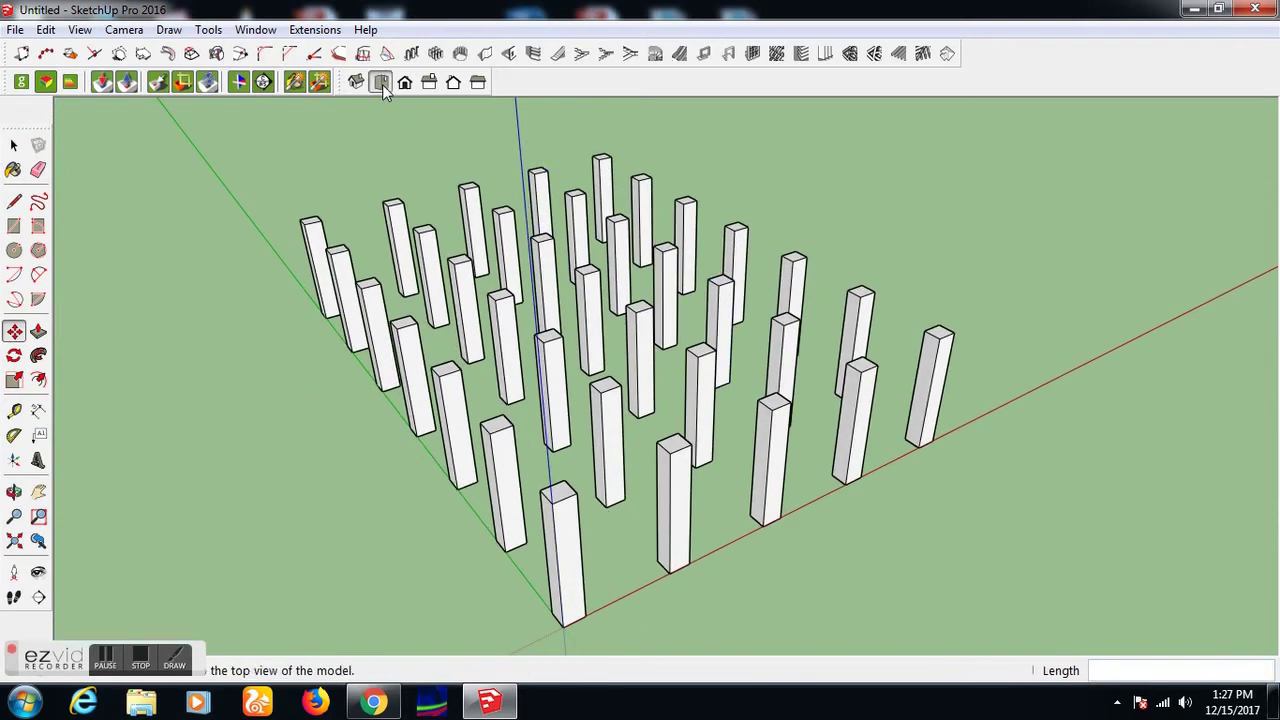
left_click(381, 83)
scroll(557, 381, "down", 3)
scroll(563, 377, "down", 1)
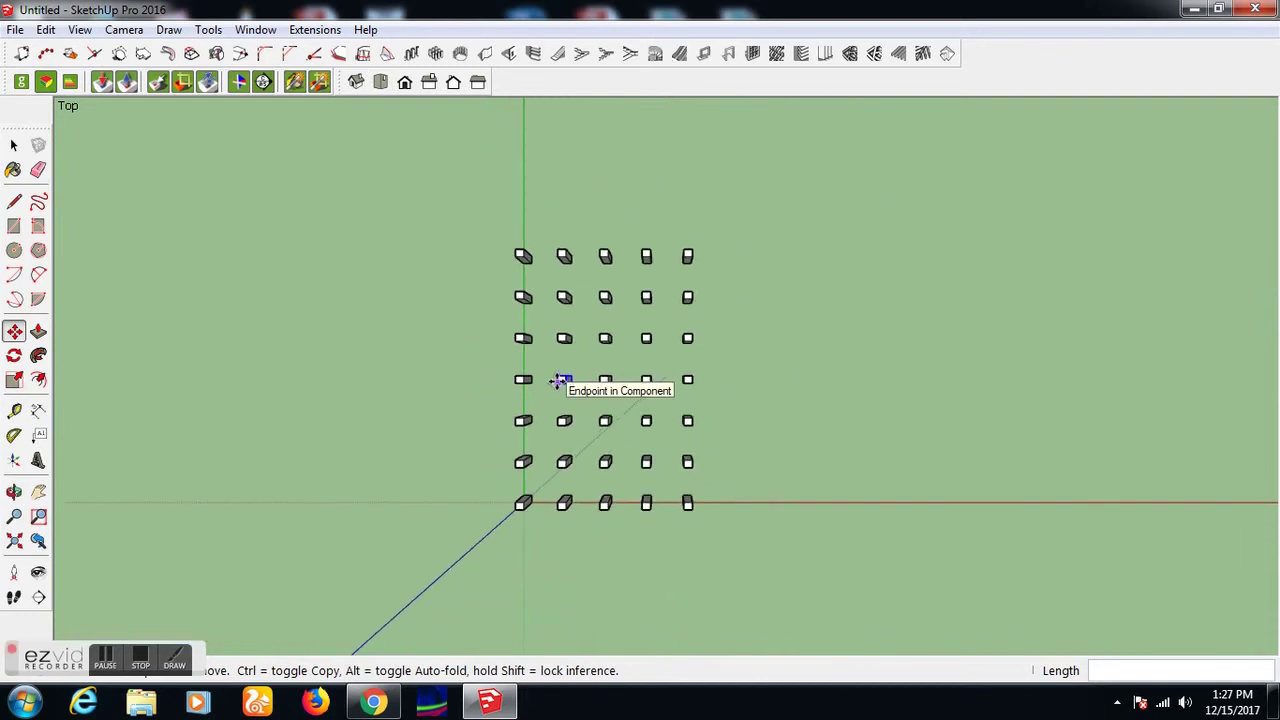
scroll(523, 407, "up", 2)
scroll(523, 405, "up", 1)
scroll(523, 405, "up", 1)
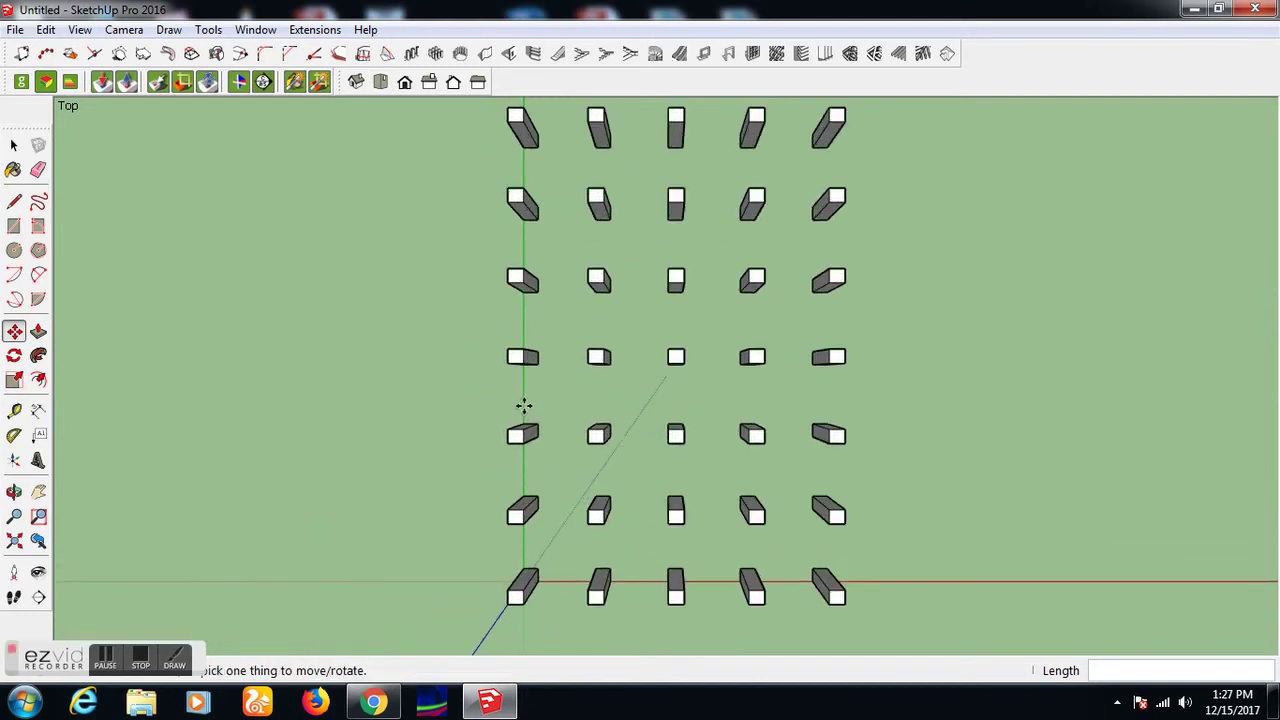
left_click(356, 81)
scroll(457, 283, "down", 2)
scroll(528, 425, "up", 1)
scroll(531, 428, "up", 1)
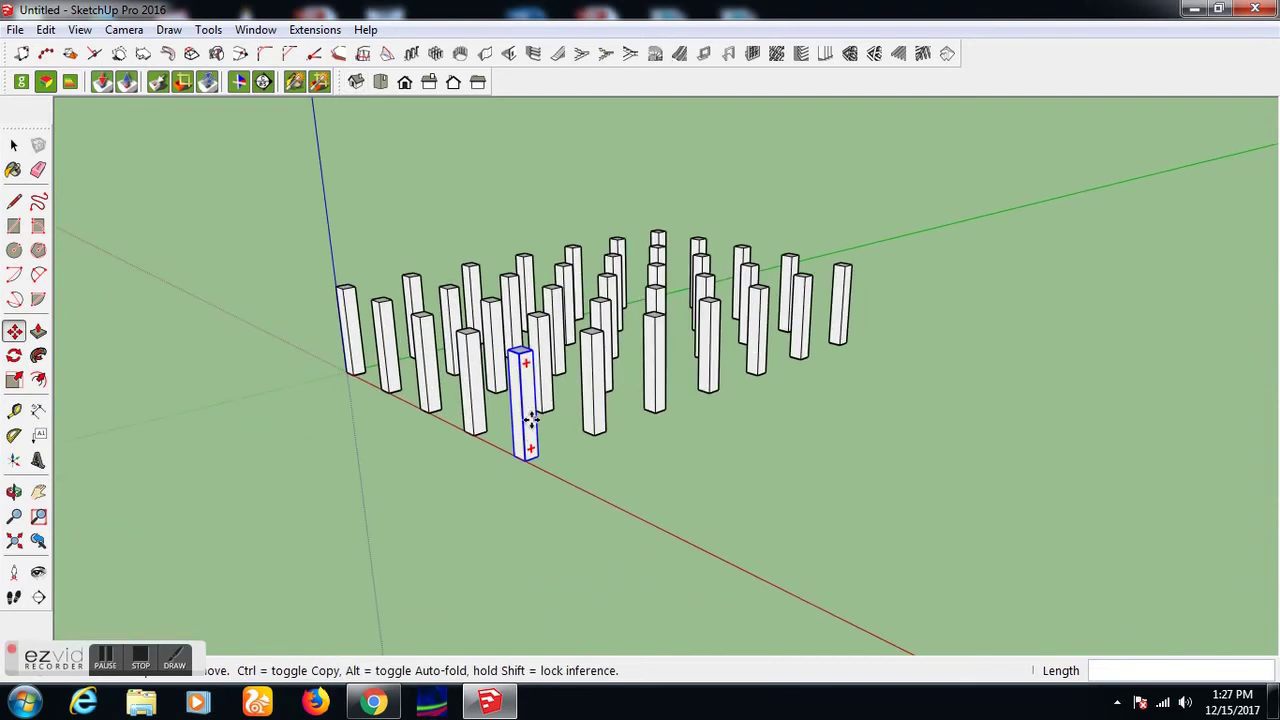
key("space")
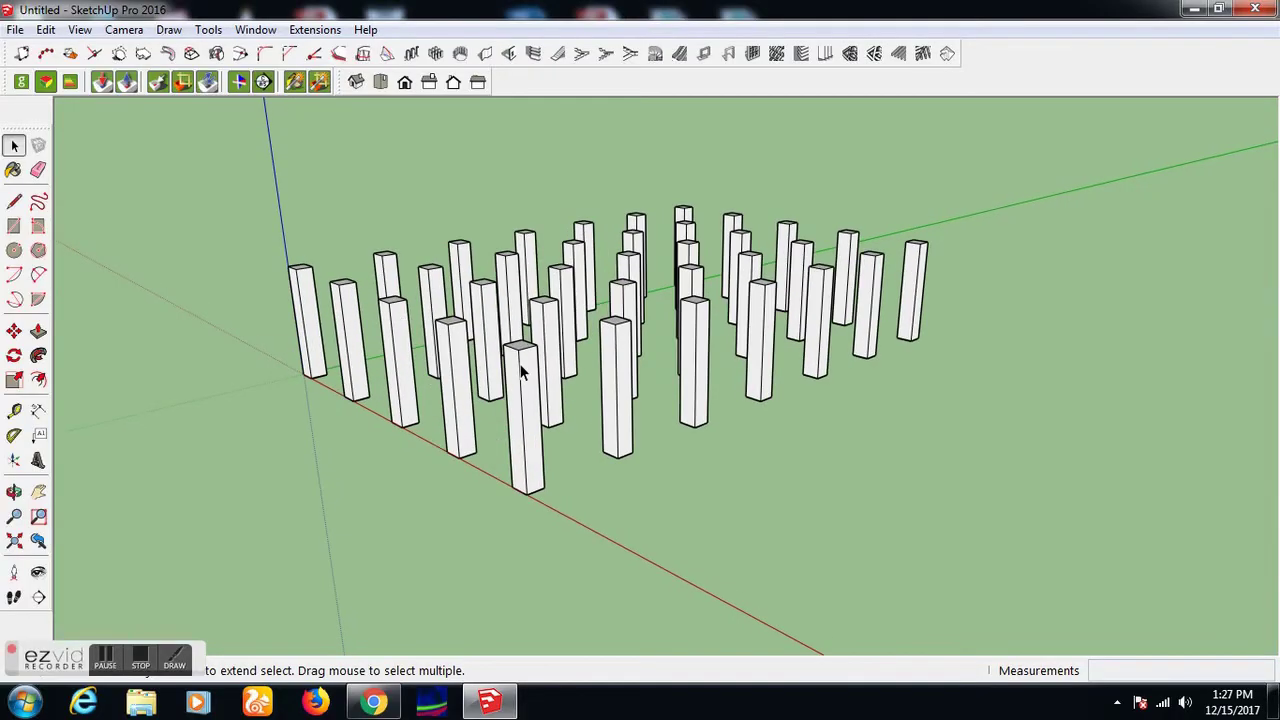
- Open one column component for editing and zoom in on its top
left_click(520, 372)
key("ctrl+a")
scroll(520, 365, "up", 1)
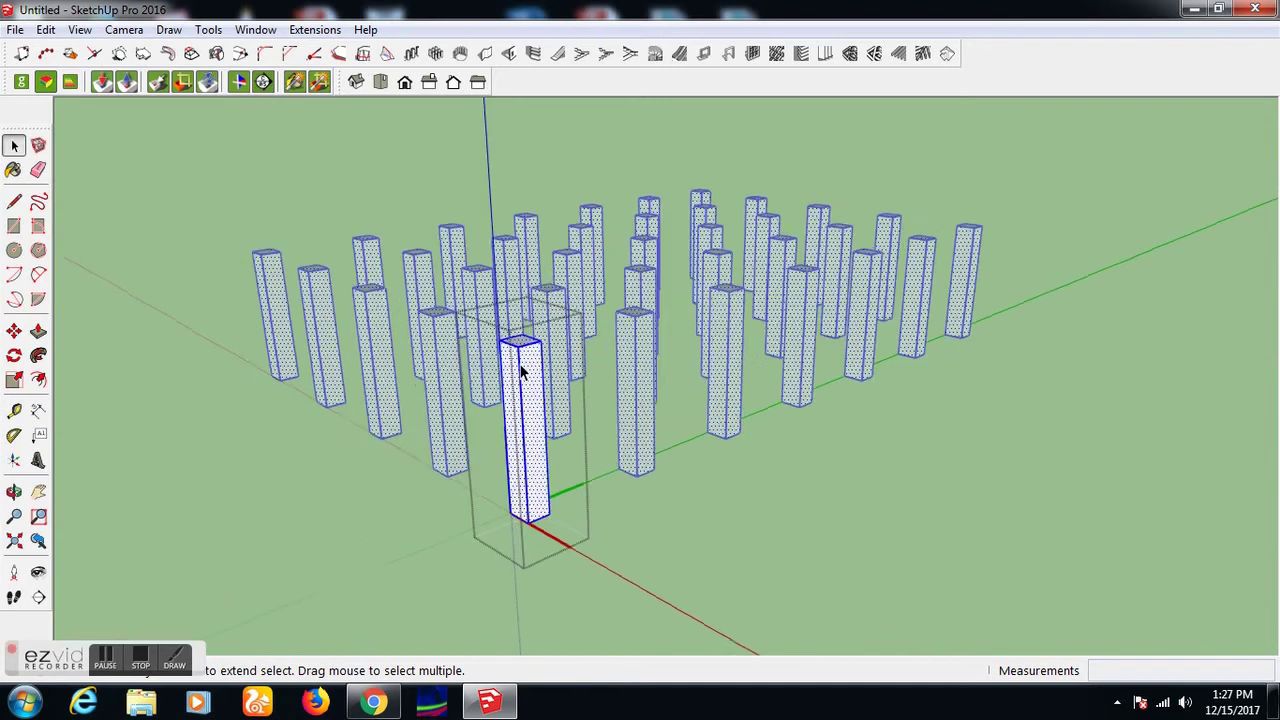
scroll(520, 358, "up", 1)
middle_click_drag(520, 357, 560, 368)
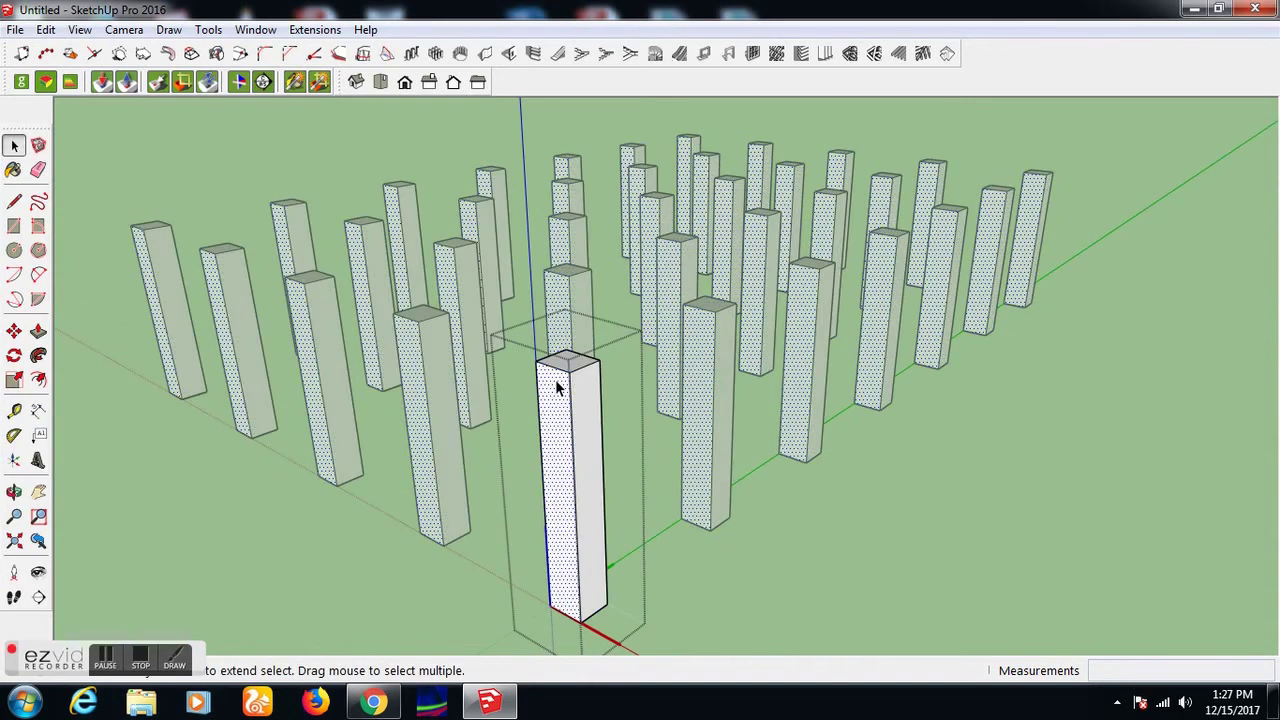
- Push/Pull the column top to split off a short block, then begin pulling its side outward
key("l")
left_click(568, 372)
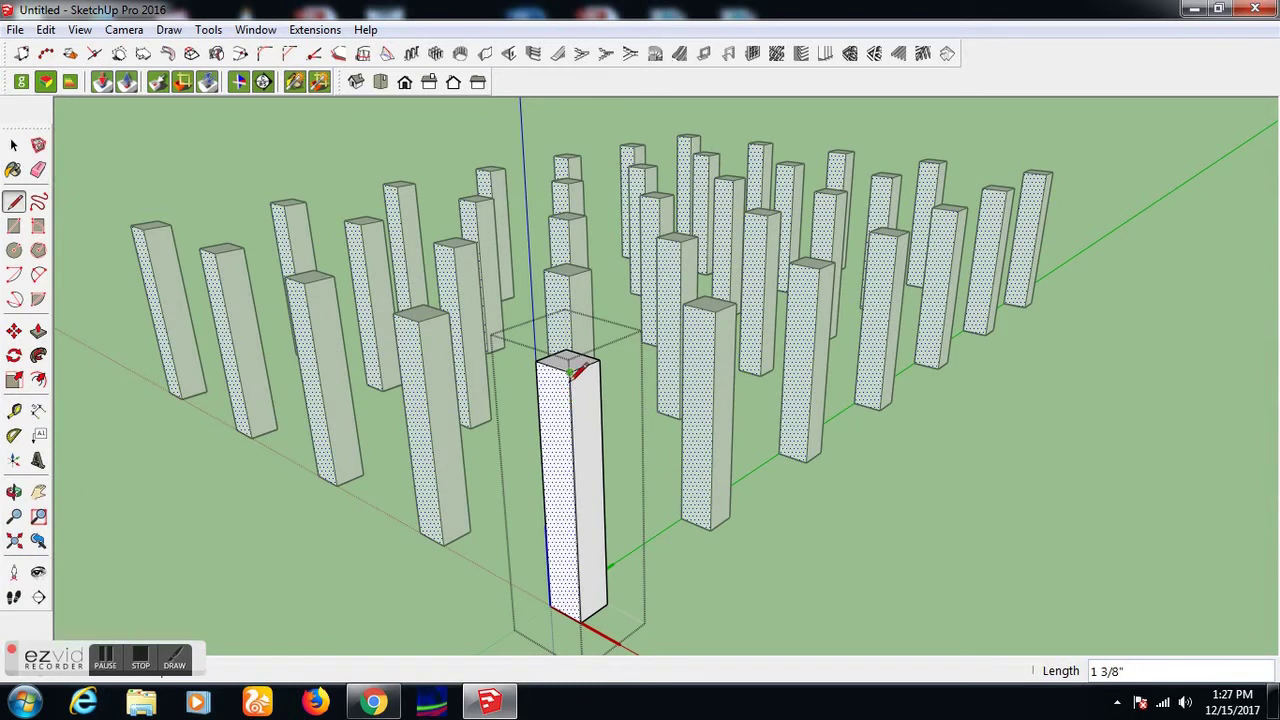
key("p")
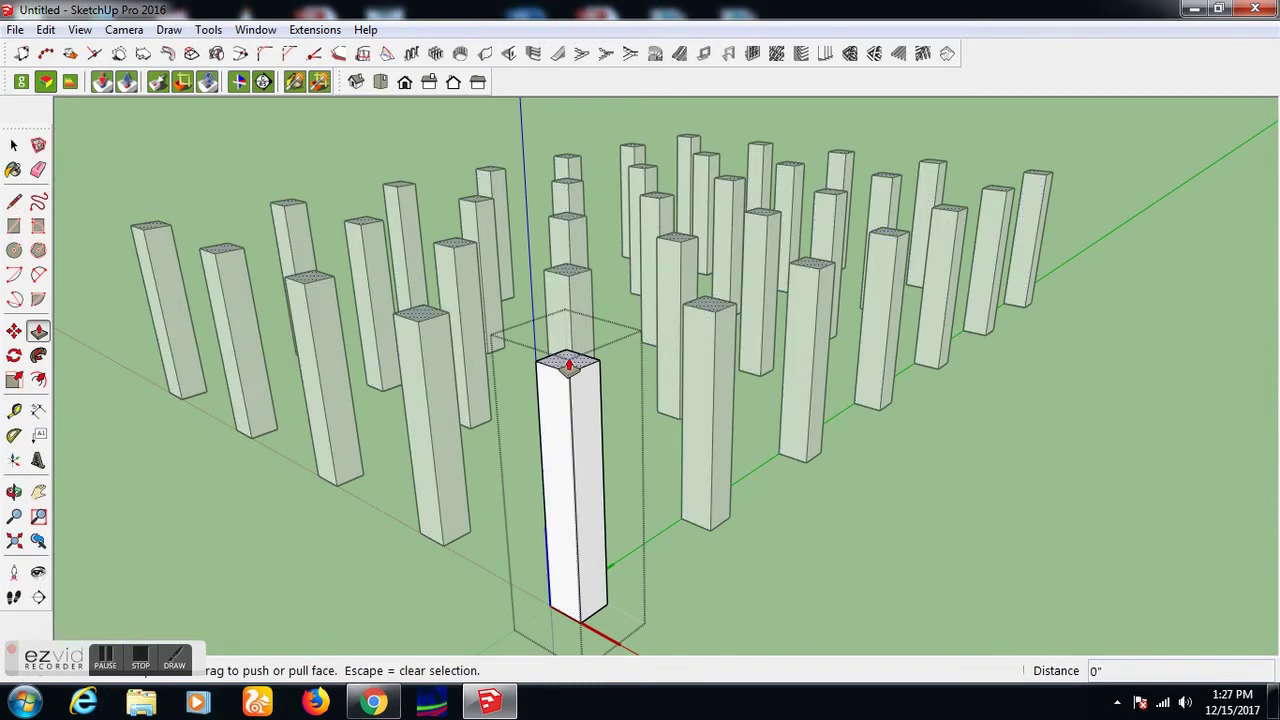
left_click(567, 368)
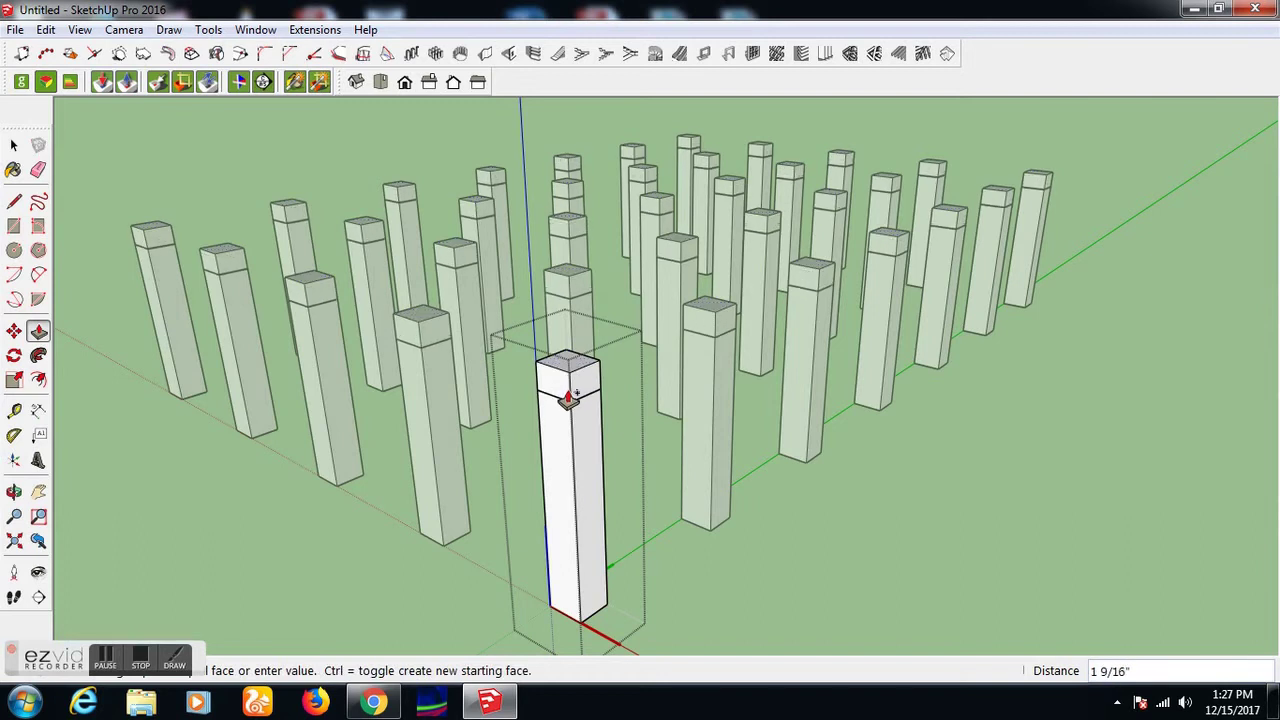
left_click(568, 398)
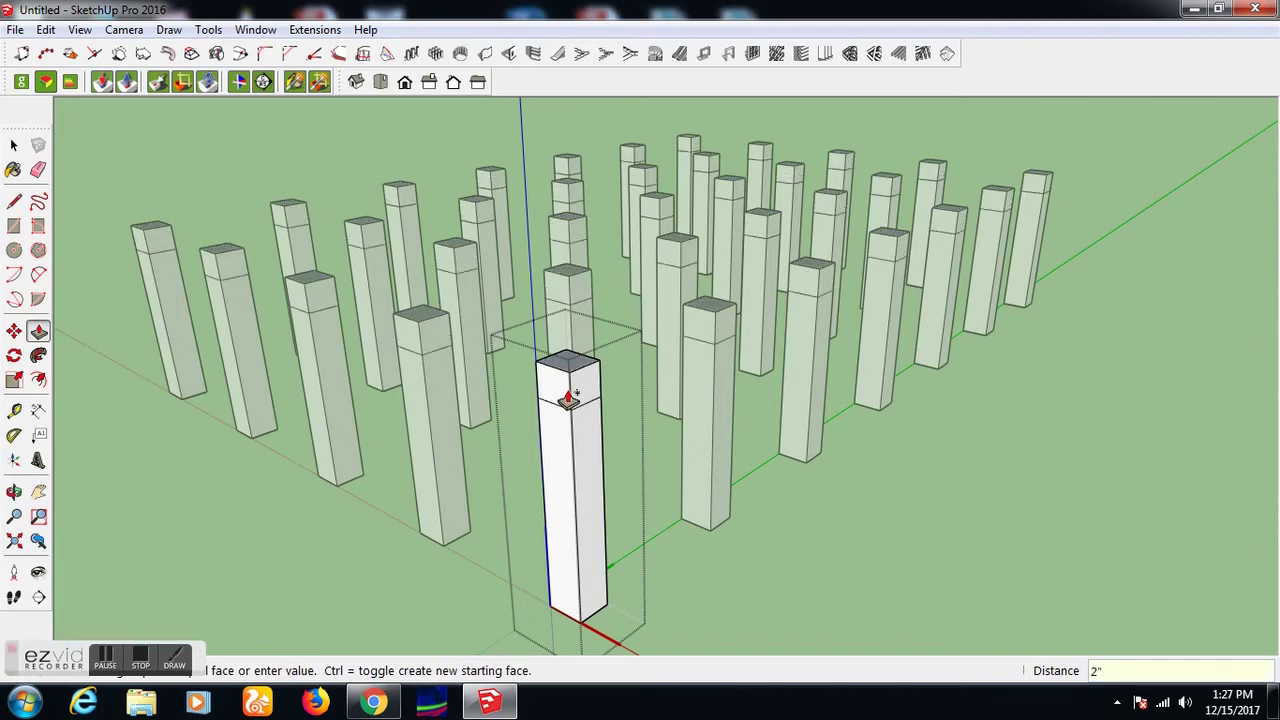
left_click(558, 396)
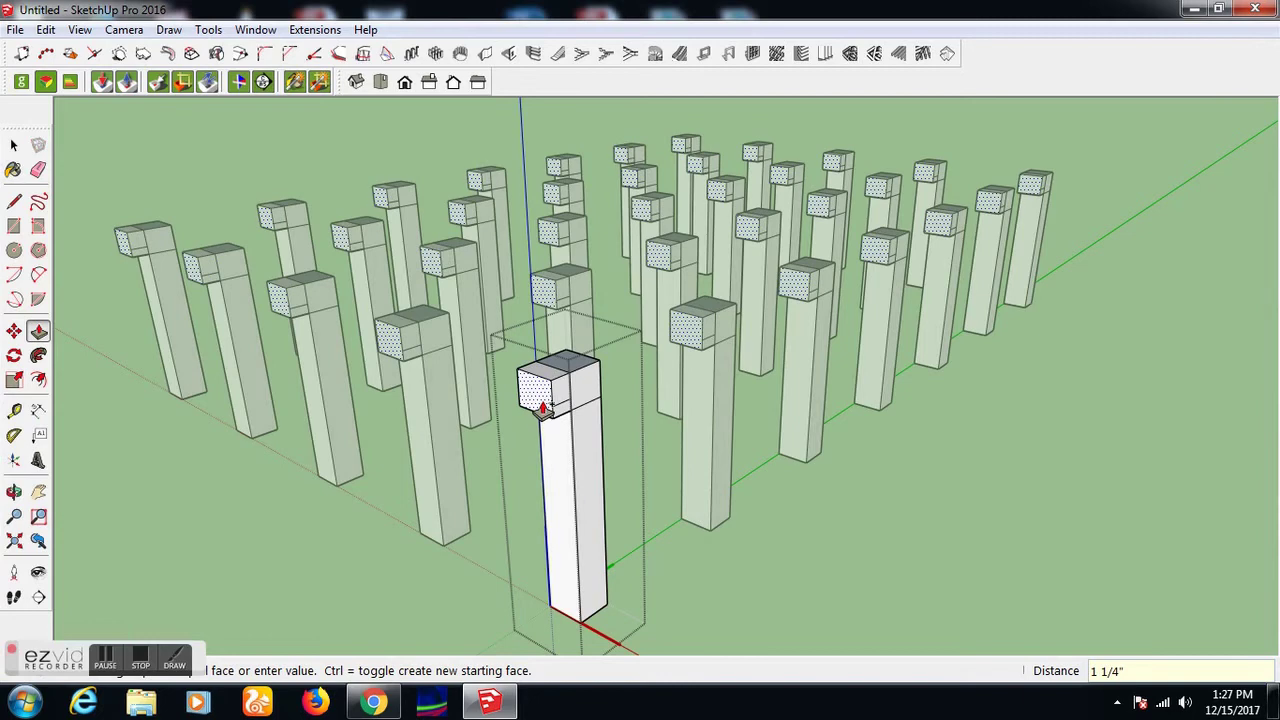
- Extend the top block sideways into a 1' beam, then shorten it to 10"
type("1'")
key("Return")
middle_click_drag(543, 428, 520, 443)
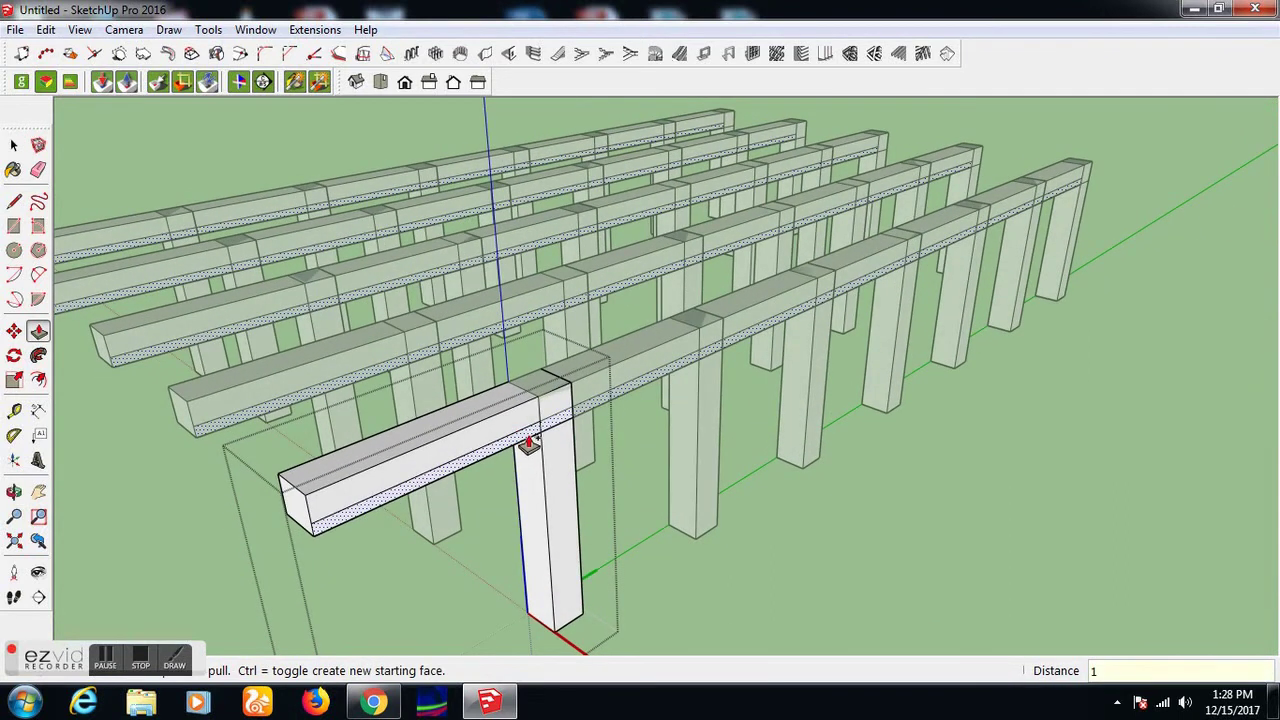
type("10\"")
key("Return")
mouse_move(537, 446)
middle_mouse_down()
mouse_move(471, 414)
mouse_move(863, 414)
middle_mouse_up()
- Push/Pull the beam end face to run beams in the other direction
key("p")
left_click(940, 393)
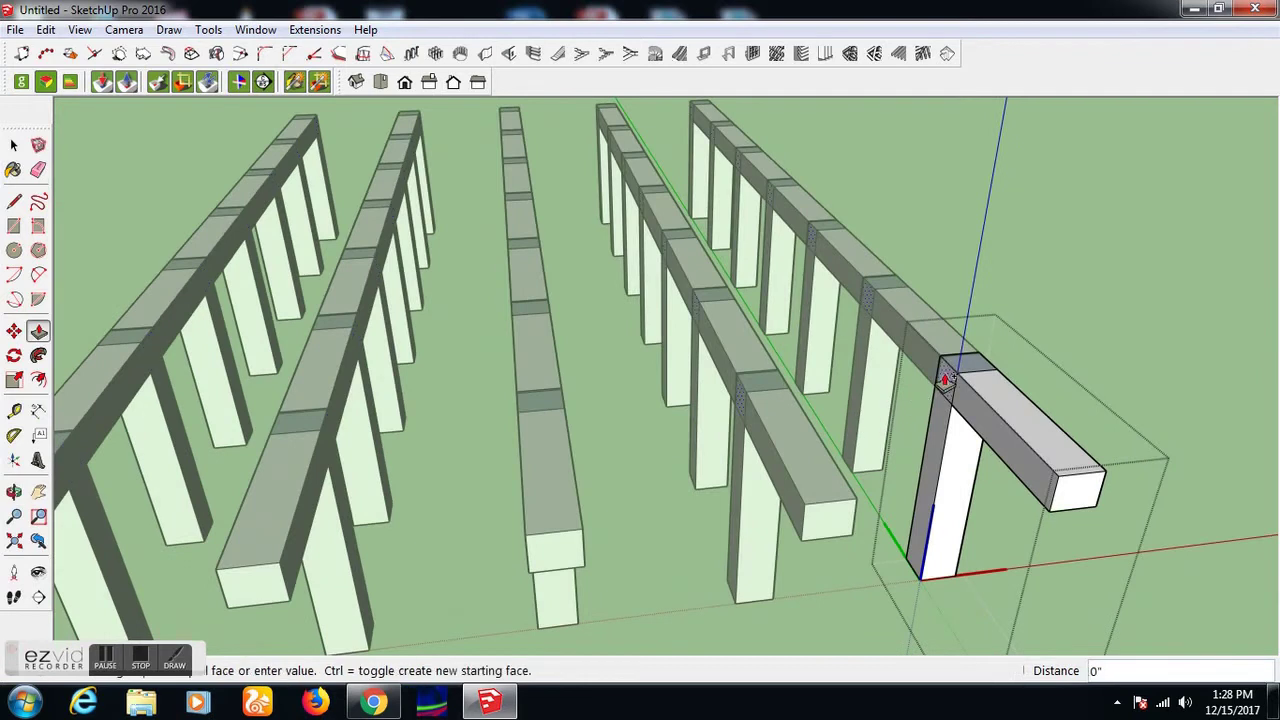
mouse_move(785, 398)
middle_mouse_down()
mouse_move(723, 420)
mouse_move(723, 457)
middle_mouse_up()
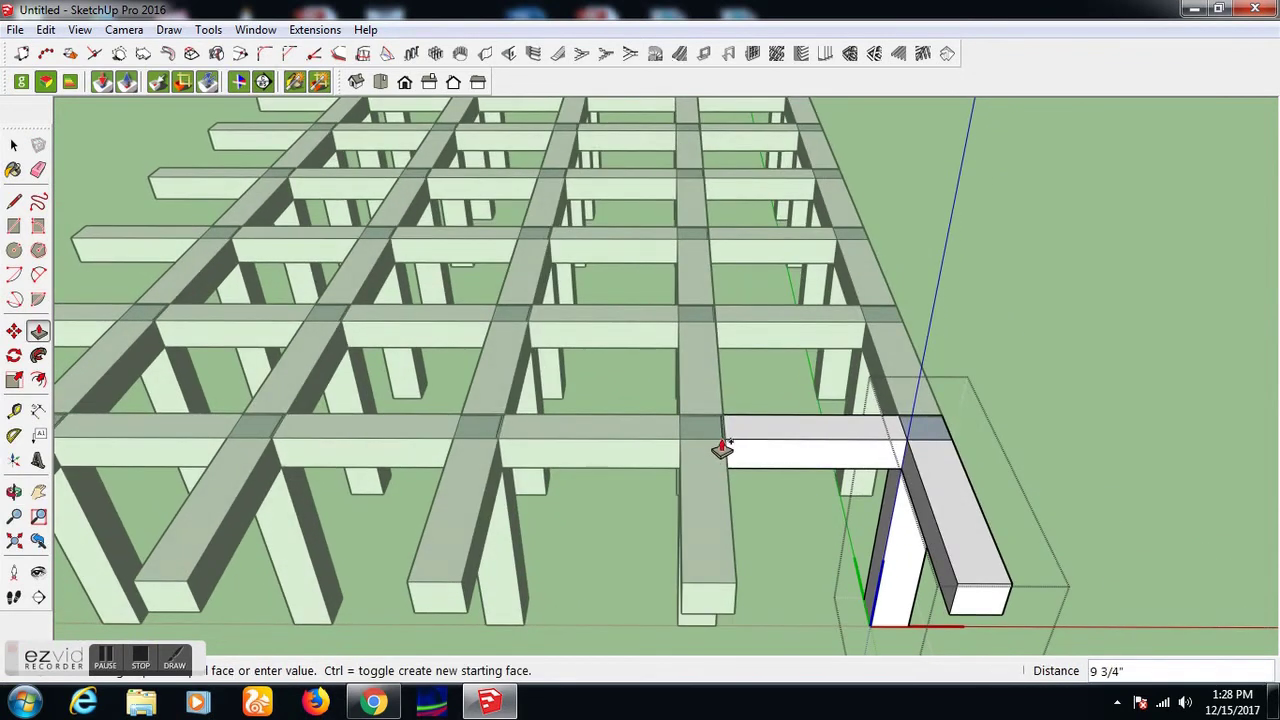
scroll(717, 437, "down", 3)
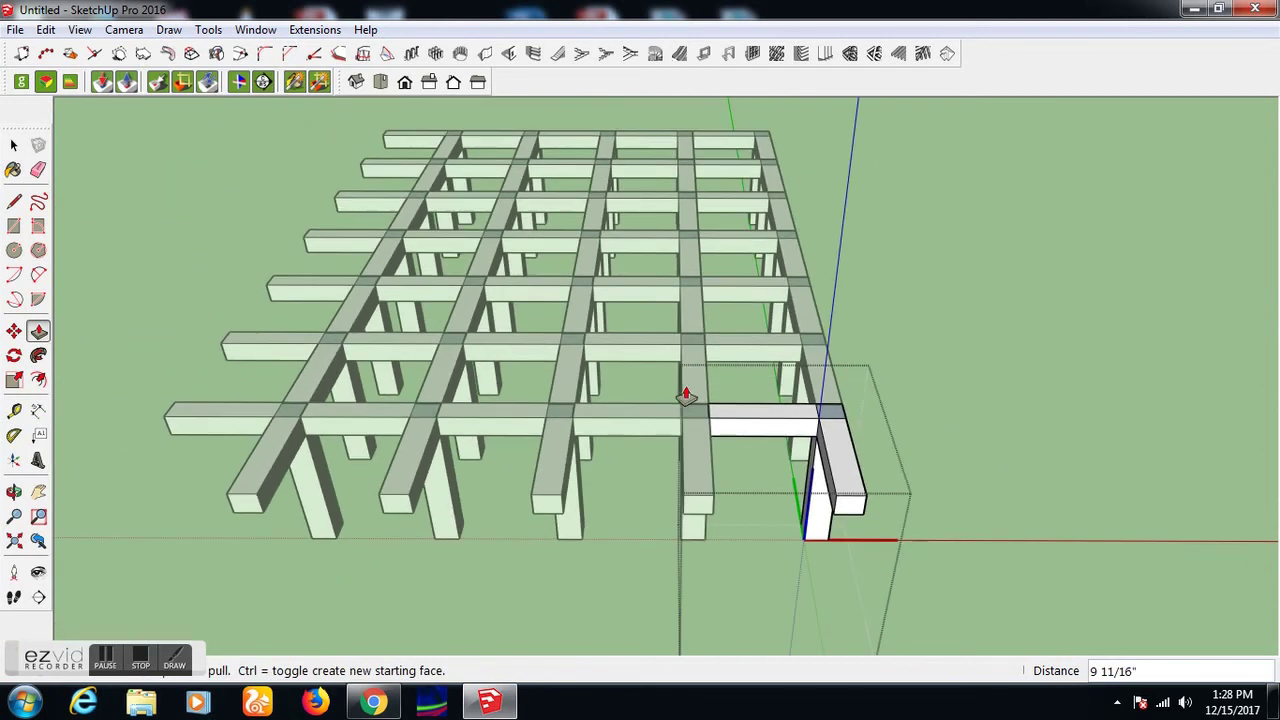
middle_click_drag(674, 431, 707, 416)
scroll(836, 465, "up", 2)
mouse_move(851, 466)
middle_mouse_down()
mouse_move(894, 469)
mouse_move(977, 412)
mouse_move(997, 443)
mouse_move(997, 466)
mouse_move(934, 449)
mouse_move(910, 463)
middle_mouse_up()
- Widen the beam arm into a slab forming a continuous deck, then exit component editing
left_click(891, 429)
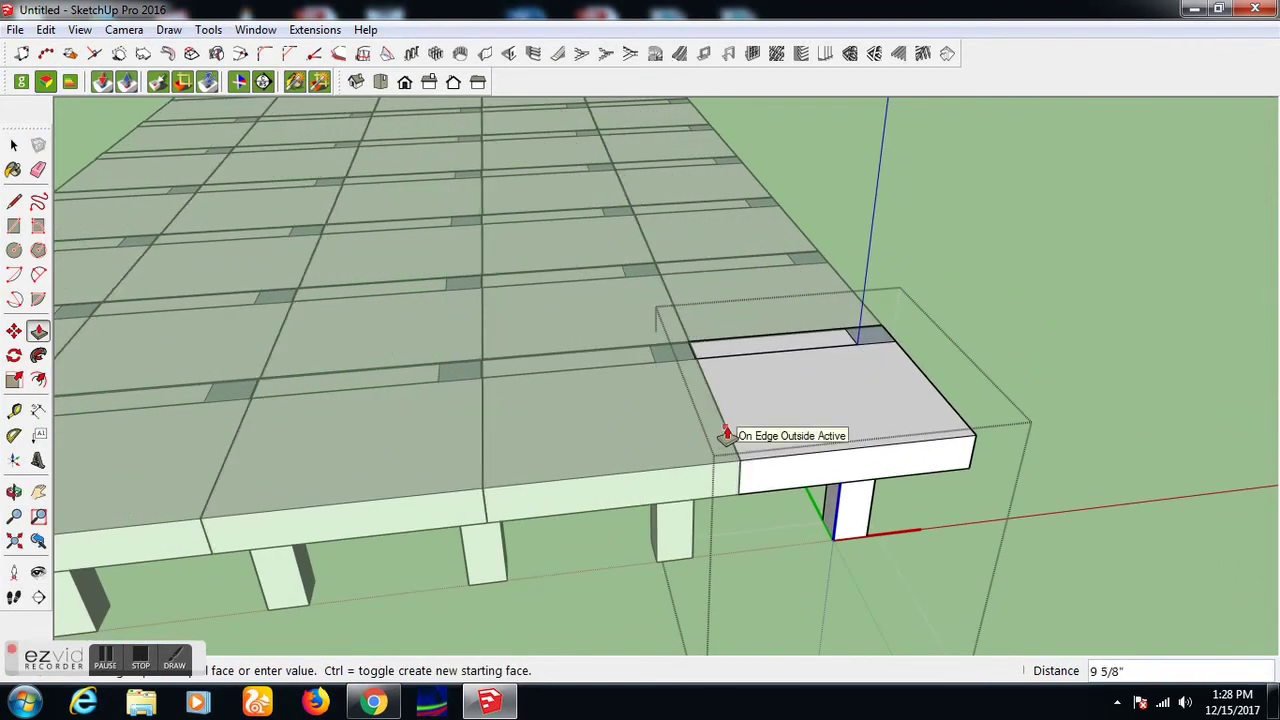
scroll(727, 435, "down", 3)
scroll(728, 434, "down", 2)
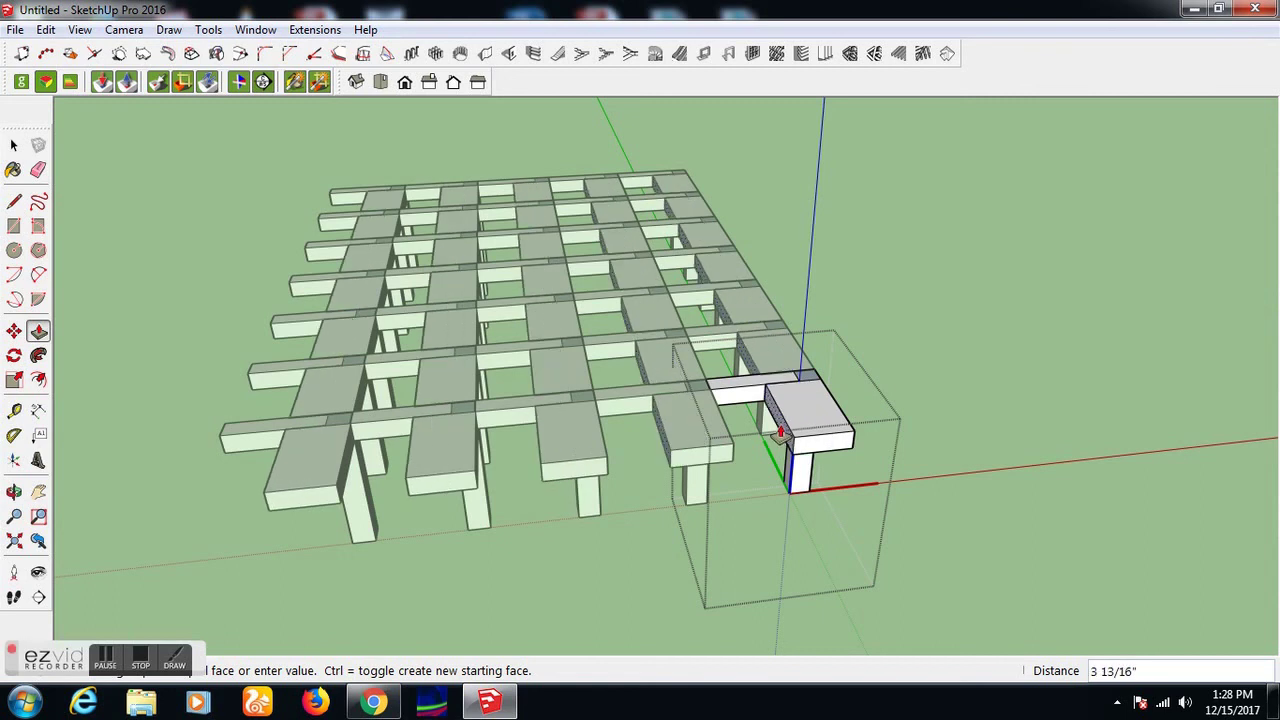
left_click(730, 448)
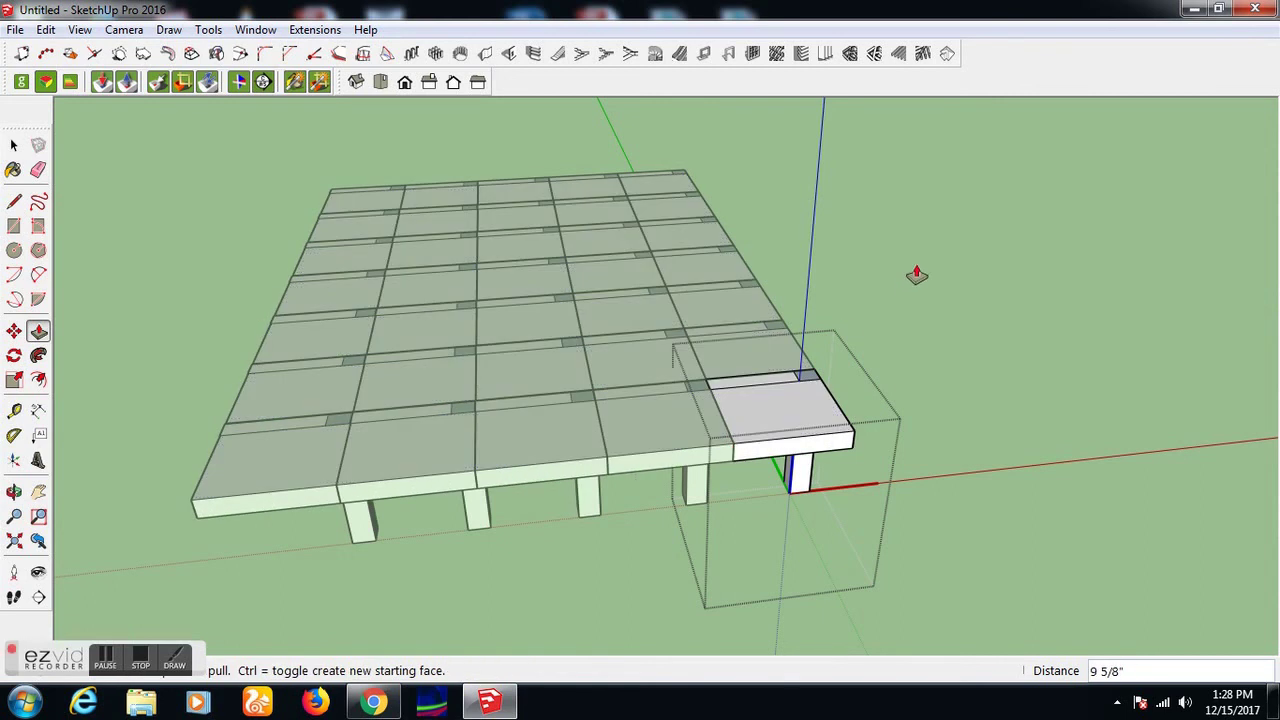
key("space")
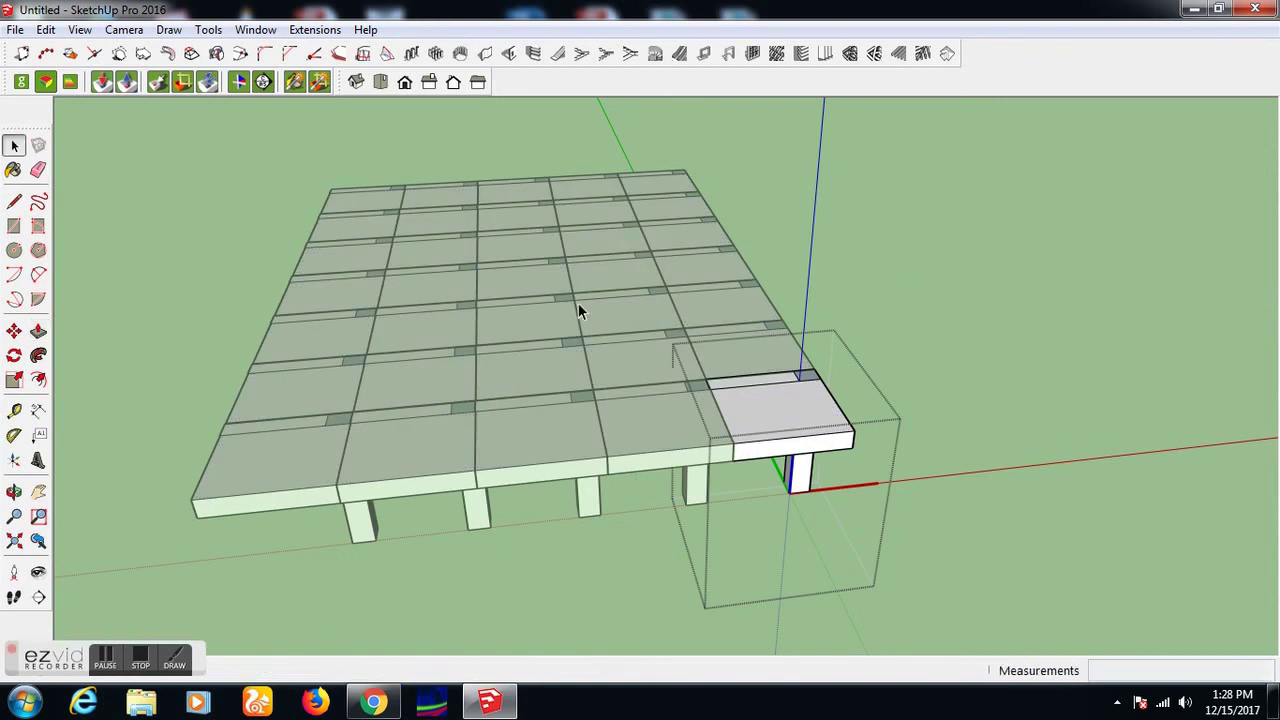
key("Escape")
mouse_move(688, 395)
middle_mouse_down()
mouse_move(270, 308)
mouse_move(578, 311)
mouse_move(530, 405)
middle_mouse_up()
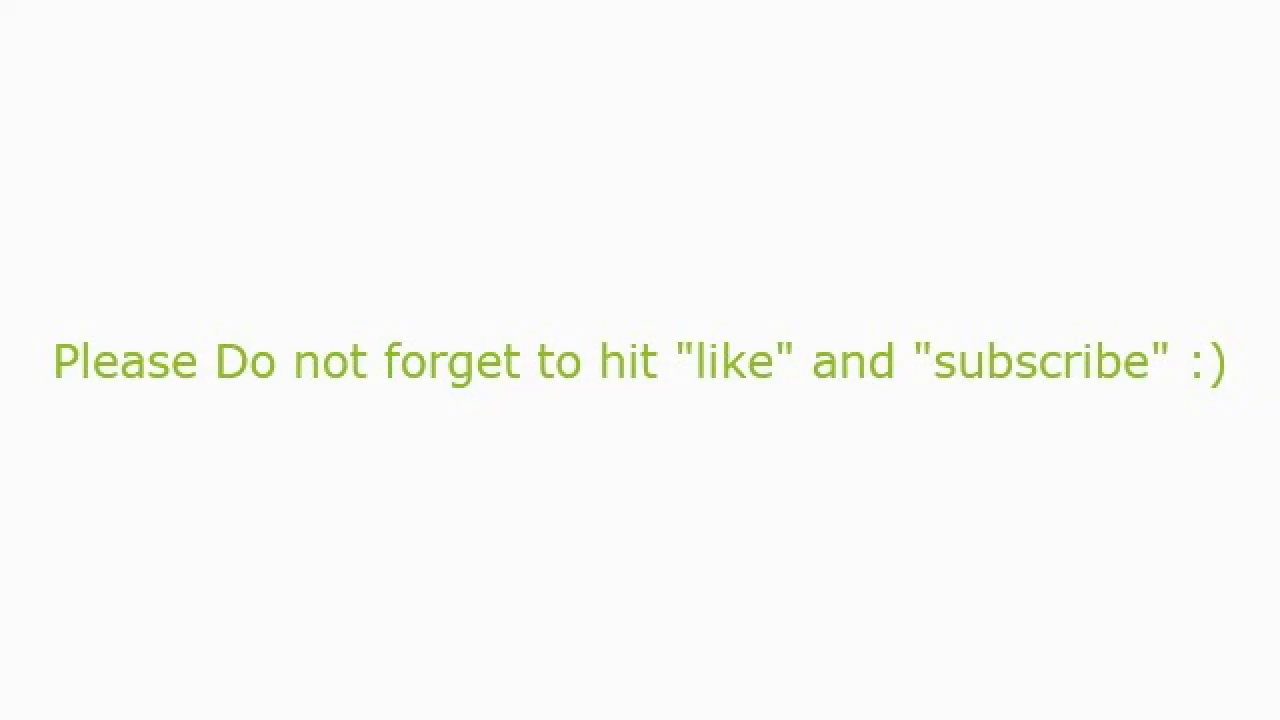